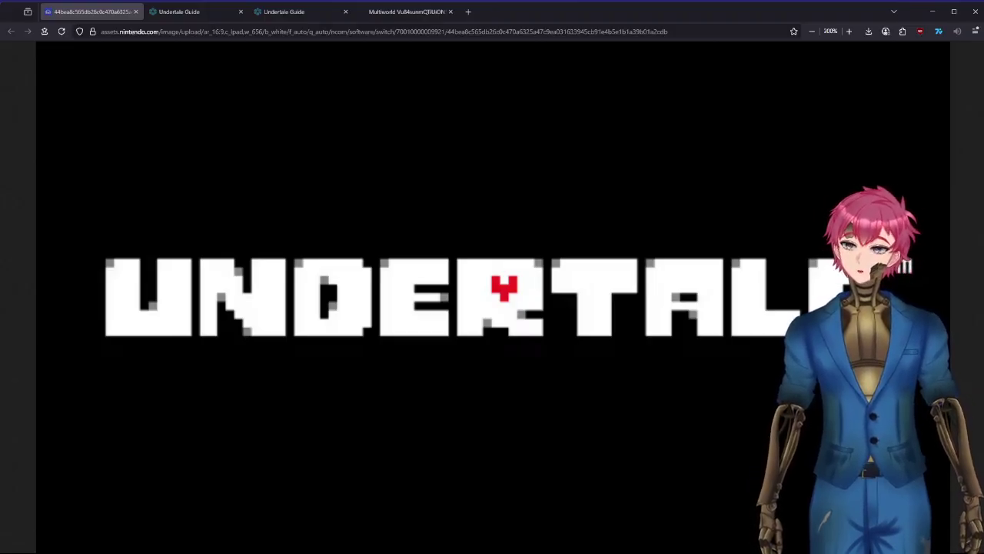
# Step: Open the Archipelago releases page from the Undertale setup guide, examine the 0.6.3 release assets, and close the page
pyautogui.click(191, 14)
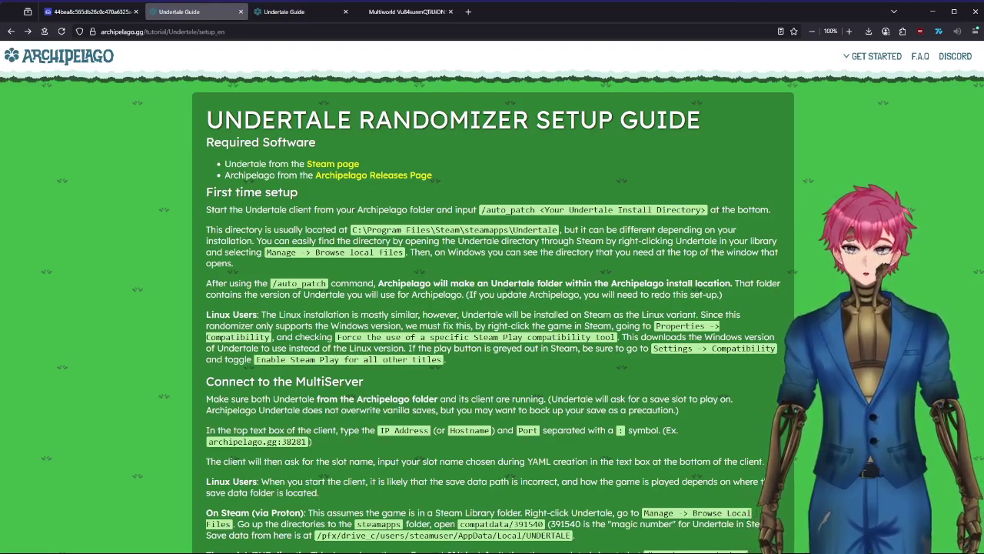
pyautogui.middleClick(390, 182)
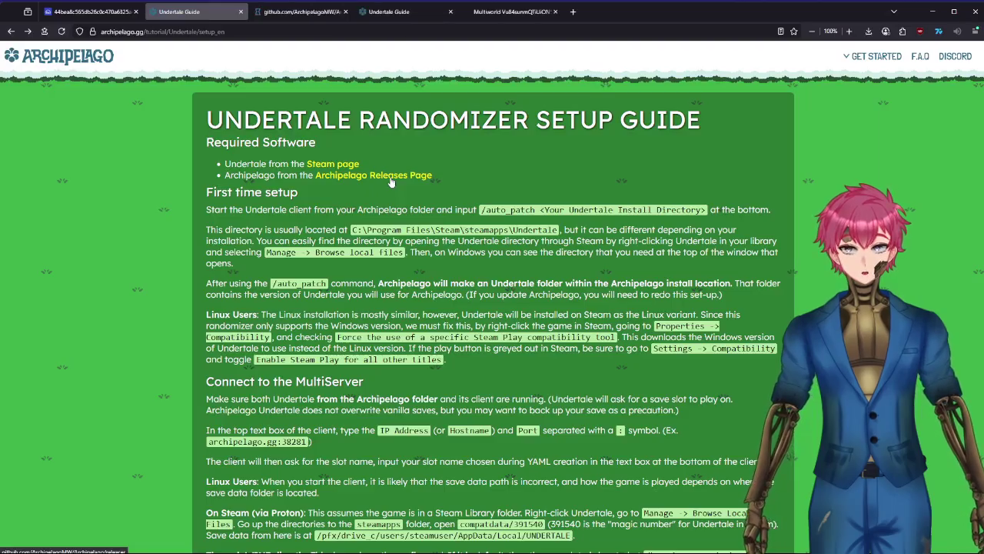
pyautogui.click(314, 13)
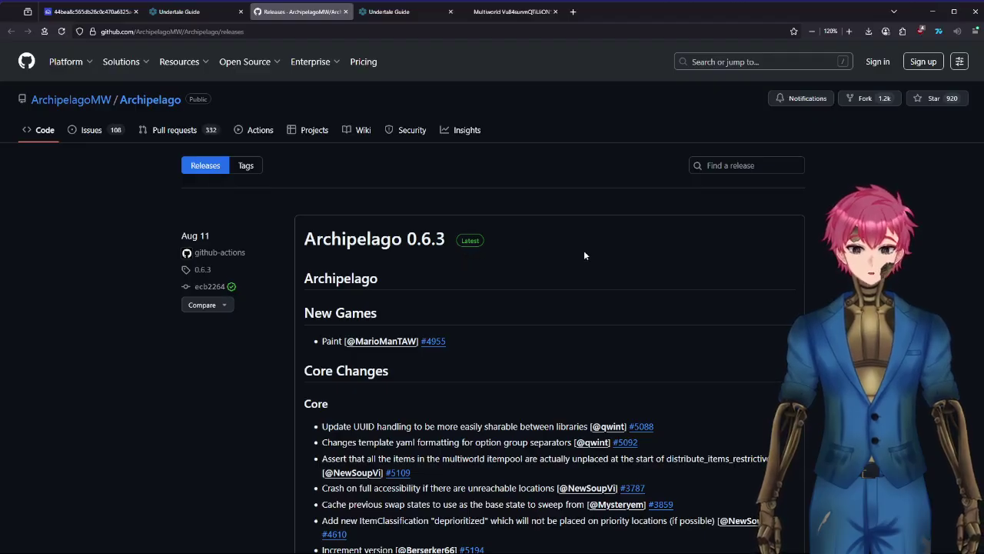
pyautogui.middleClick(656, 233)
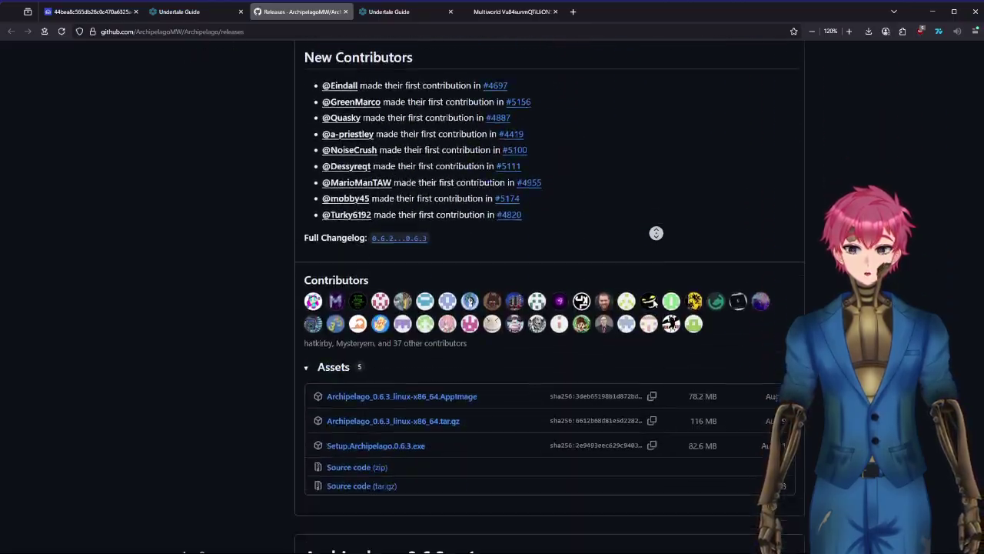
pyautogui.click(653, 302)
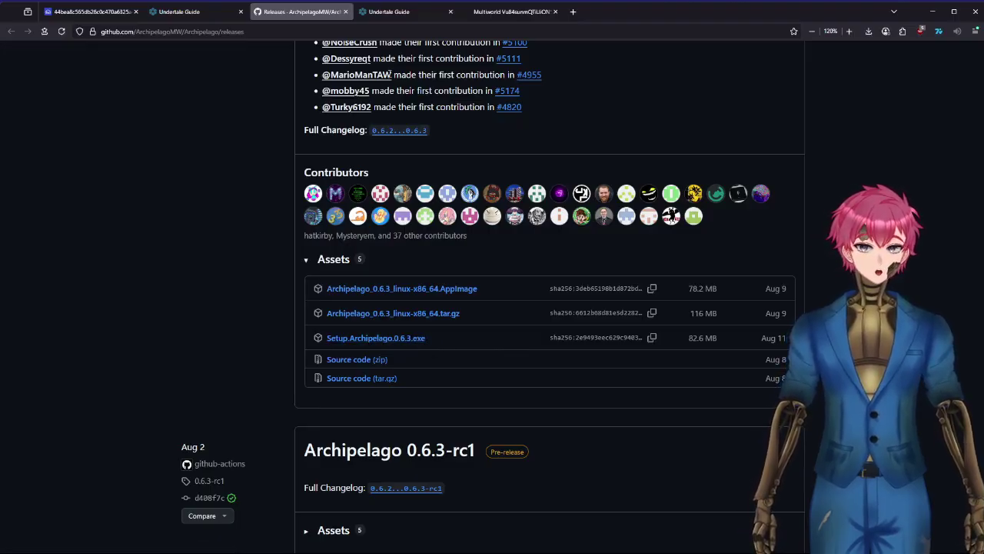
pyautogui.click(346, 11)
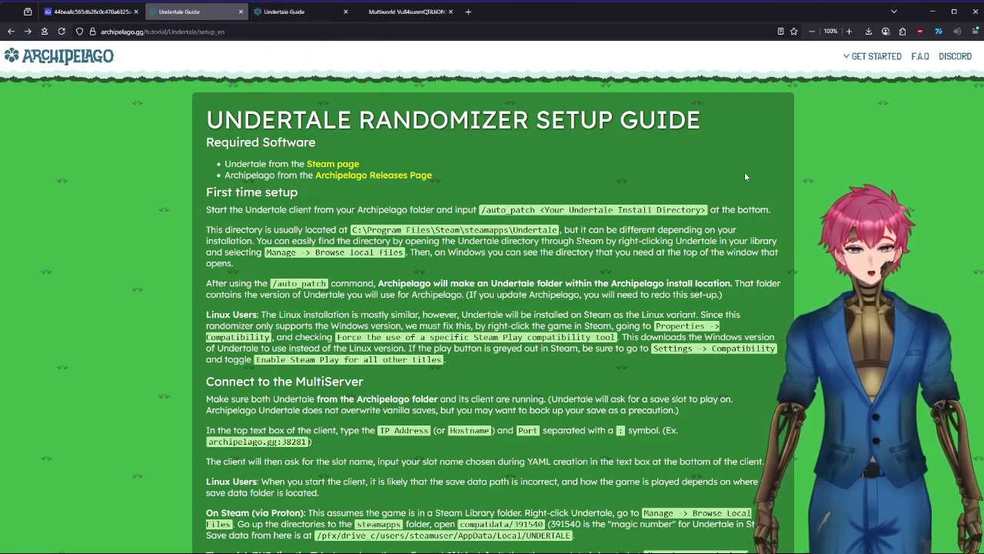
# Step: Review the Undertale game info page and the multiworld room page, and return to the setup guide
pyautogui.click(292, 12)
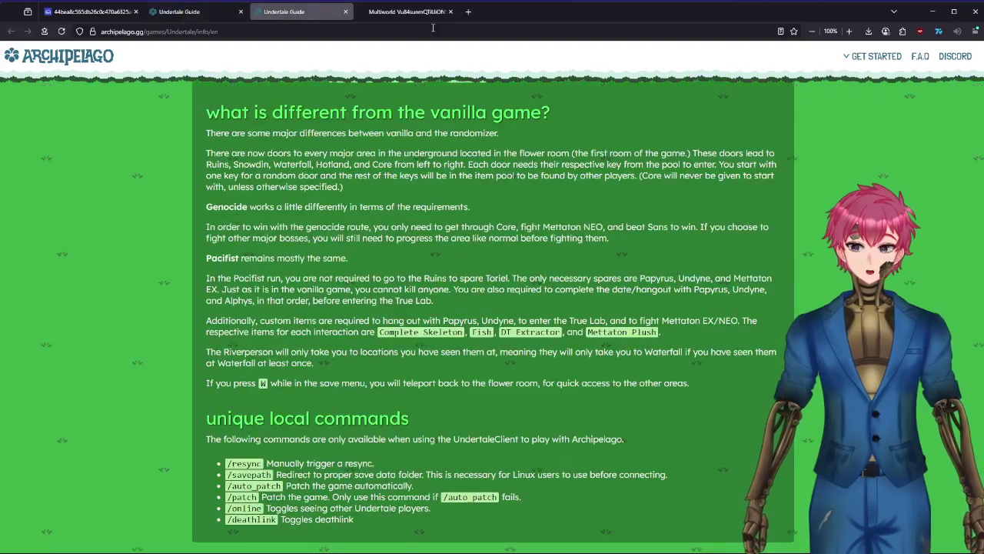
pyautogui.click(403, 11)
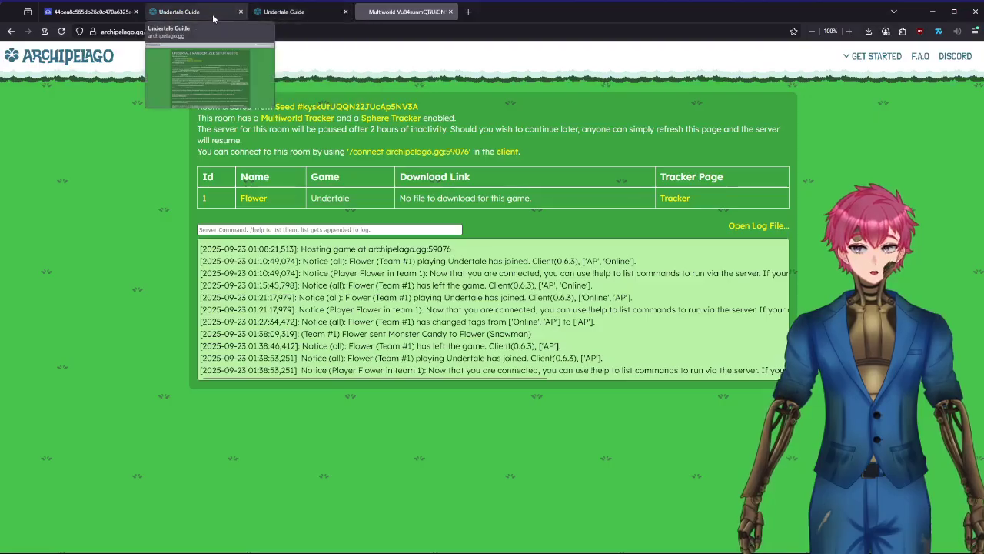
pyautogui.moveTo(298, 20)
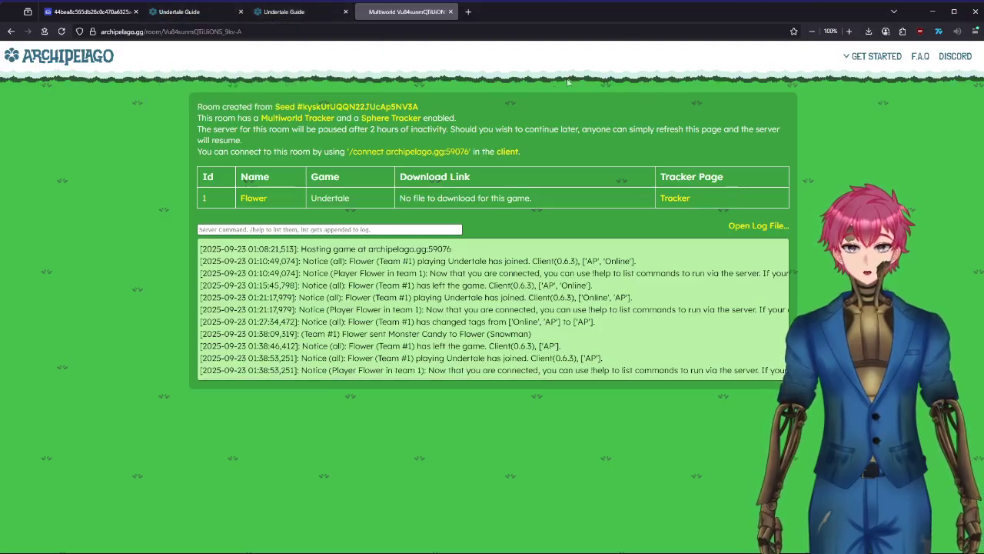
pyautogui.click(288, 11)
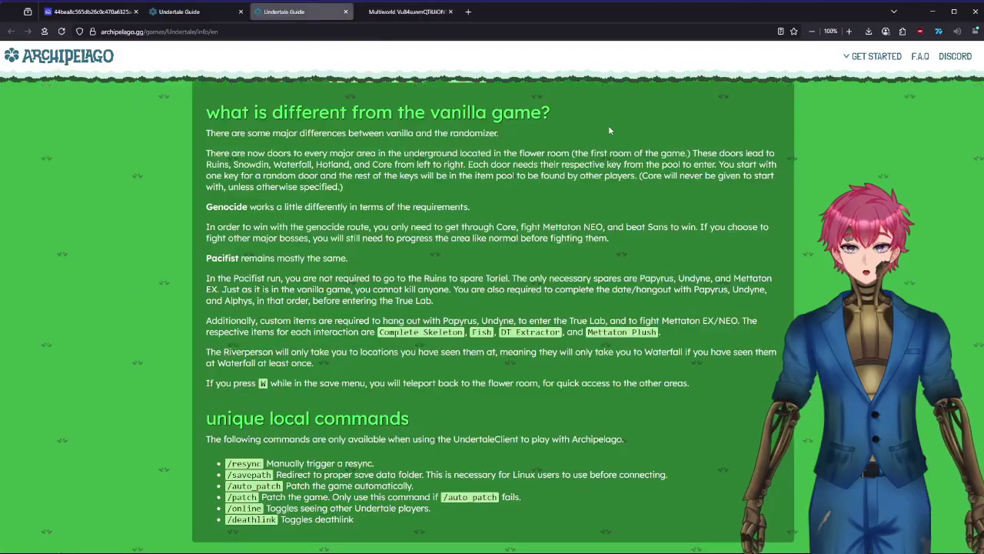
pyautogui.hotkey('ctrl', 'shift', 'Tab')
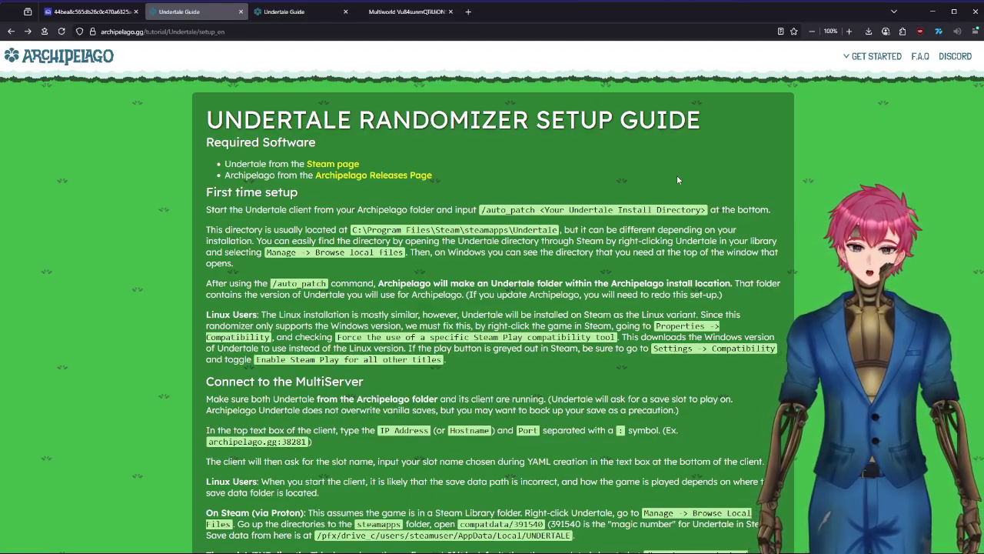
pyautogui.click(407, 12)
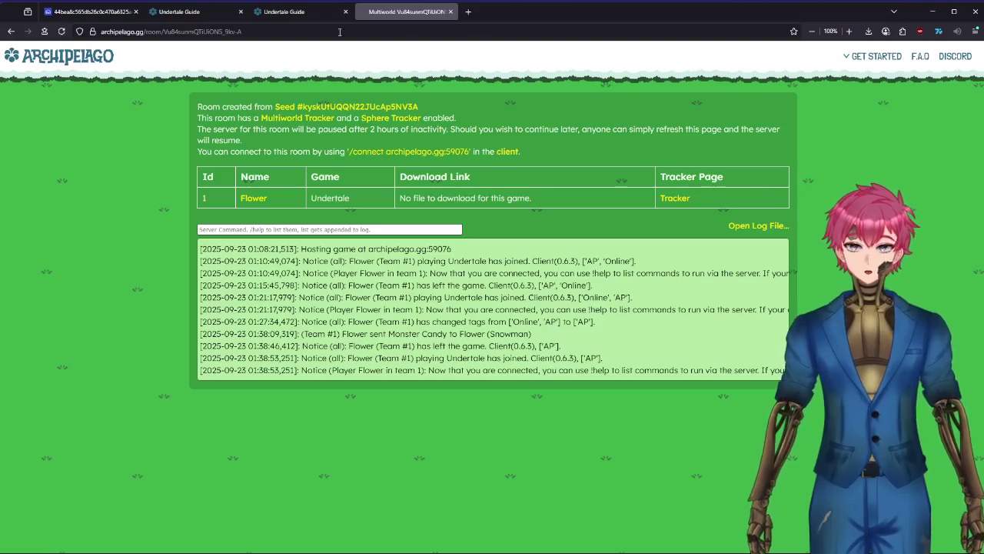
pyautogui.click(216, 20)
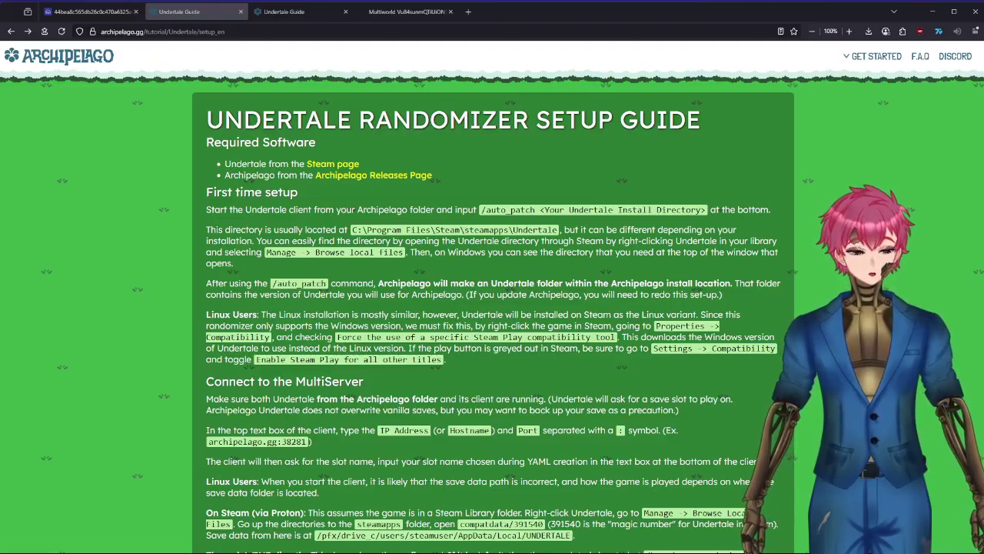
# Step: Switch to Steam and browse Undertale's local files to look up the full path of its install folder
pyautogui.hotkey('alt', 'Tab')
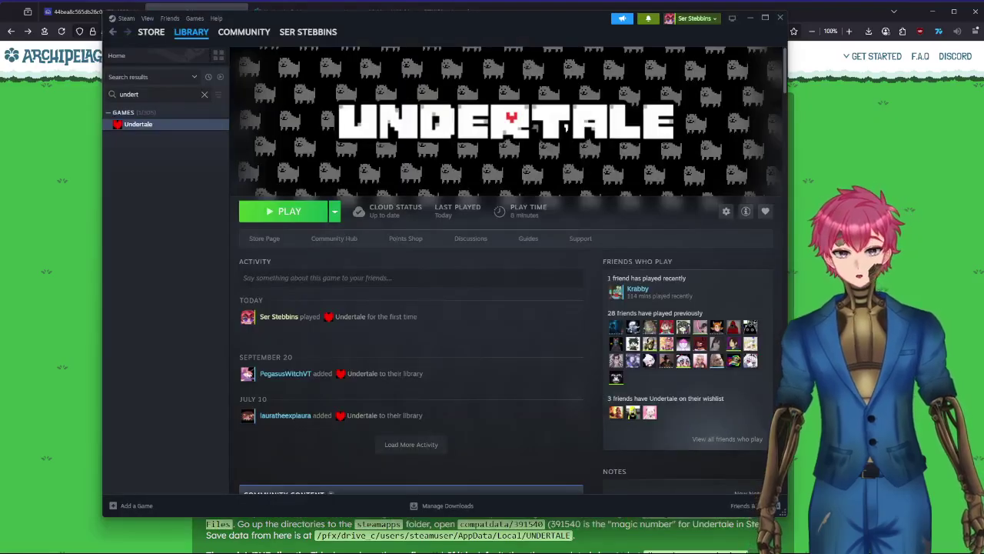
pyautogui.rightClick(159, 126)
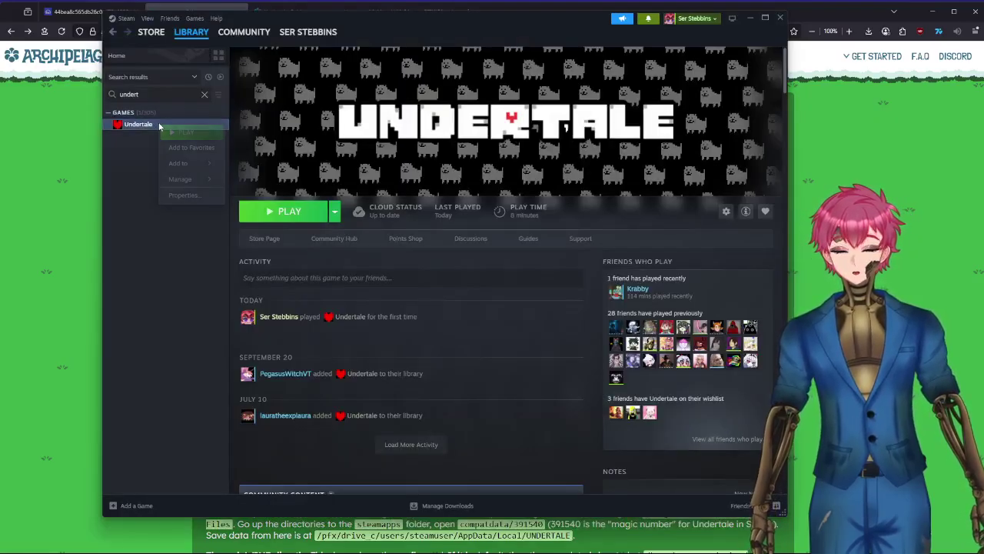
pyautogui.moveTo(189, 185)
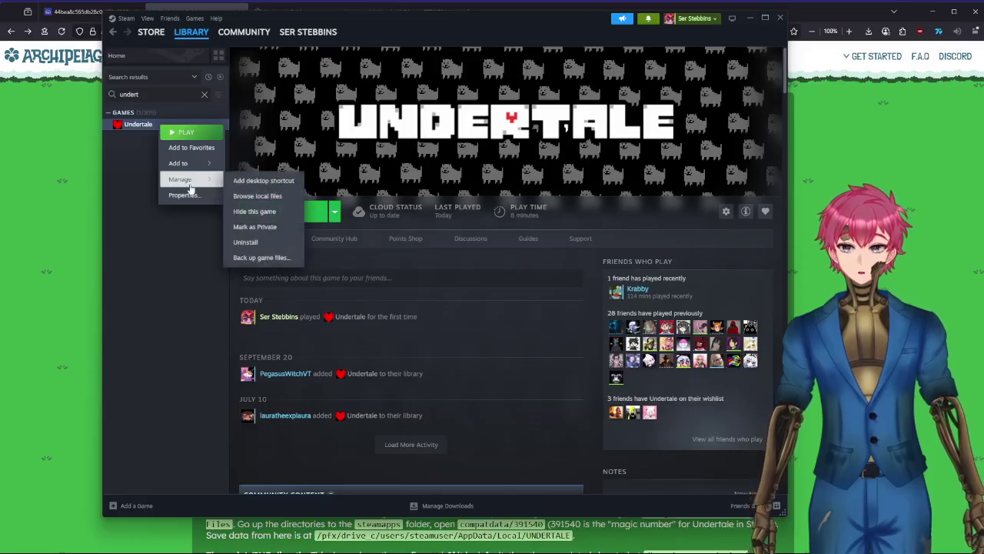
pyautogui.click(291, 198)
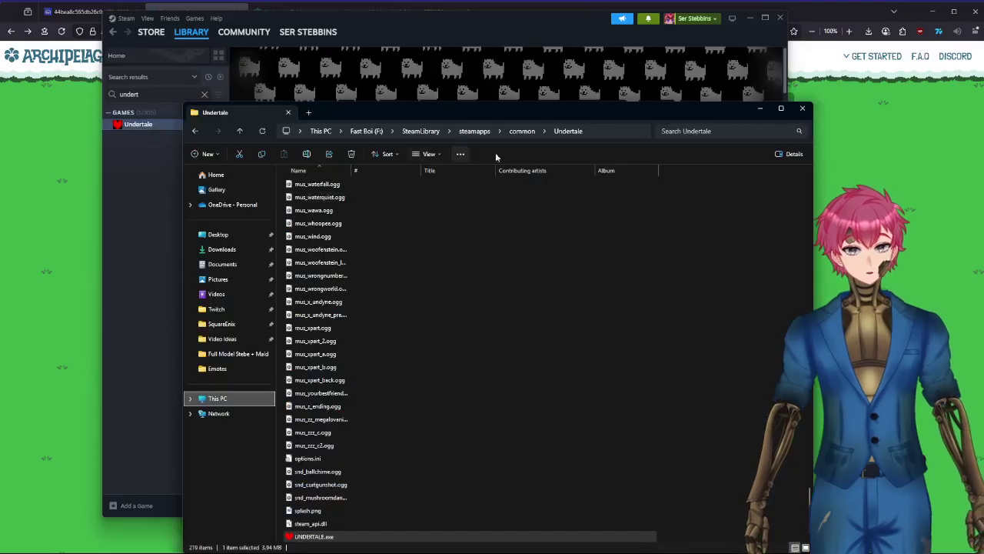
pyautogui.click(605, 129)
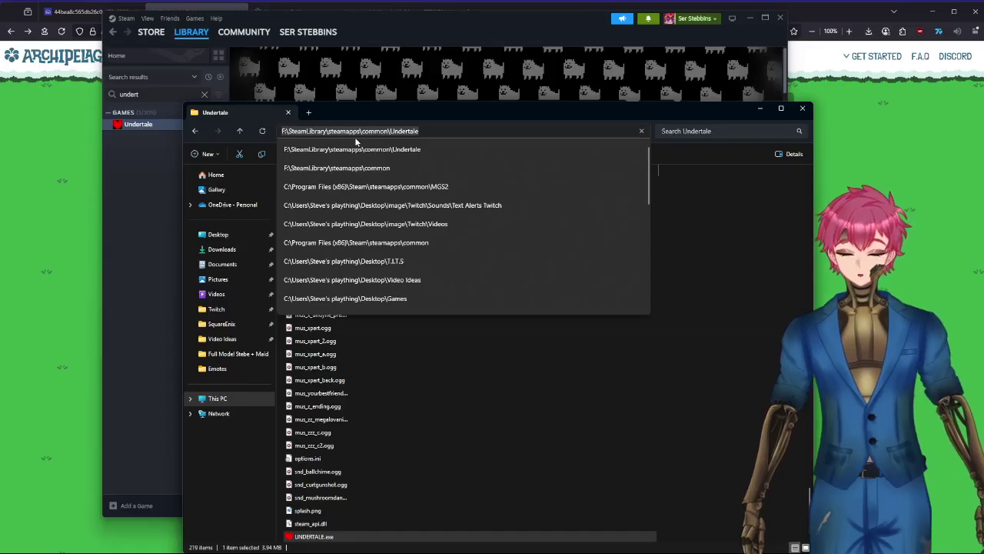
pyautogui.click(803, 109)
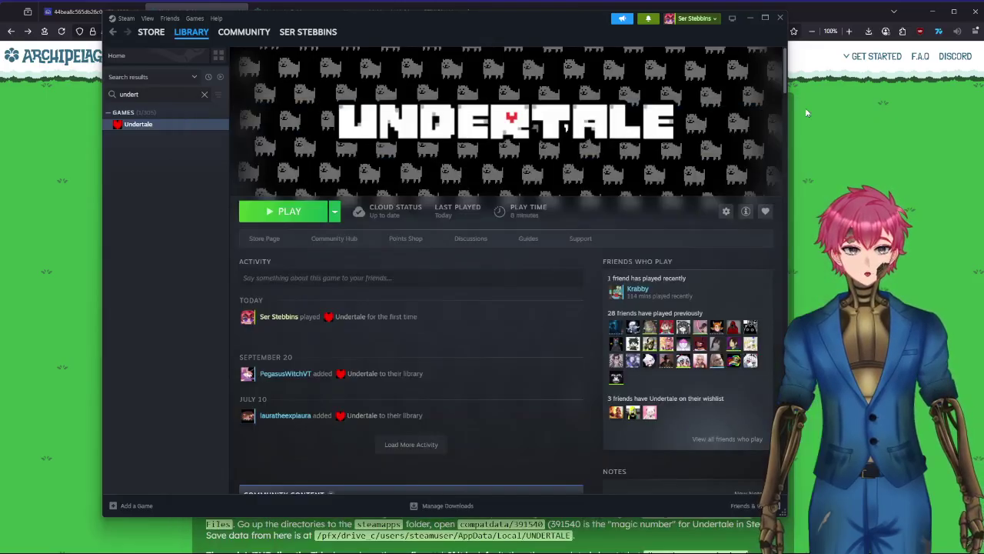
pyautogui.click(751, 19)
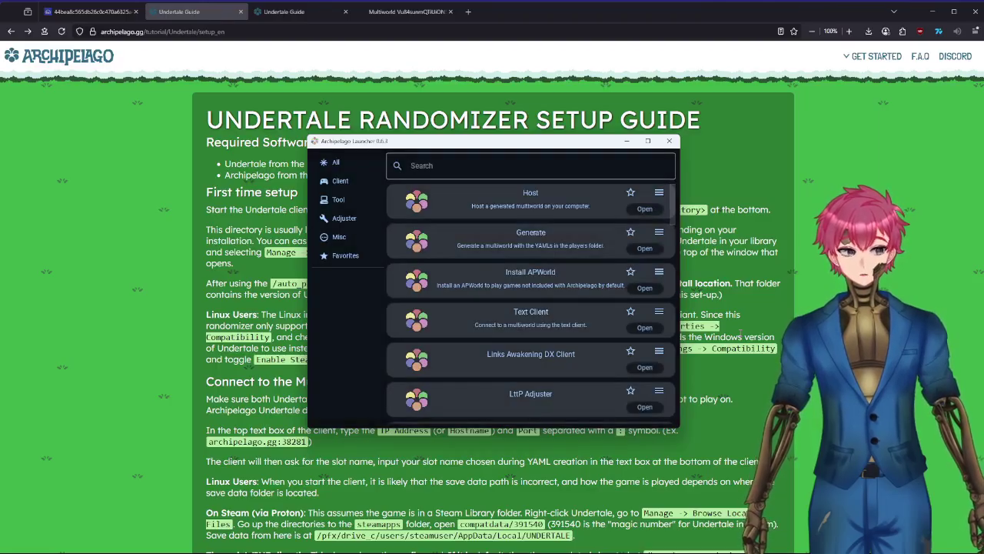
# Step: Search the Archipelago Launcher for "un", open the Undertale Client, and bring its window clear of the launcher
pyautogui.click(534, 164)
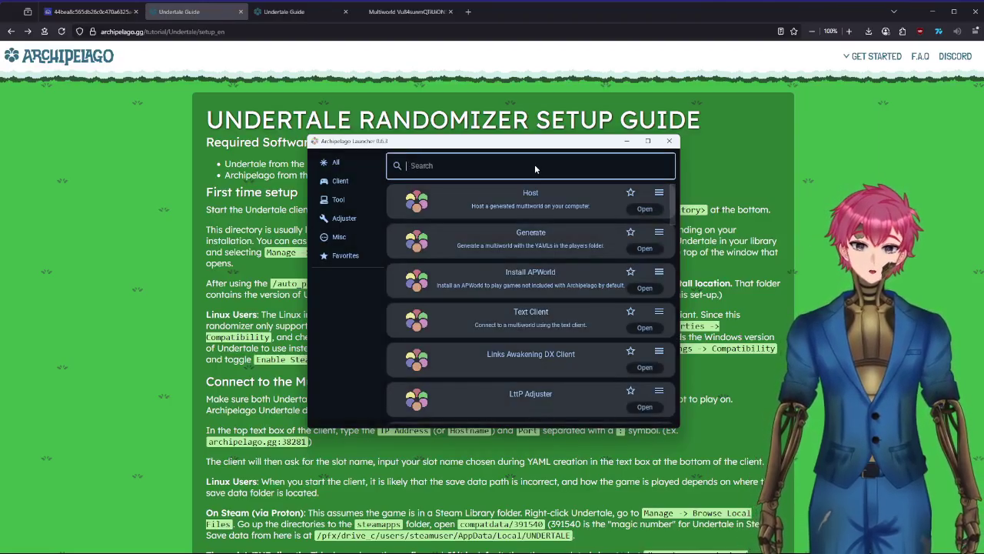
pyautogui.write('un')
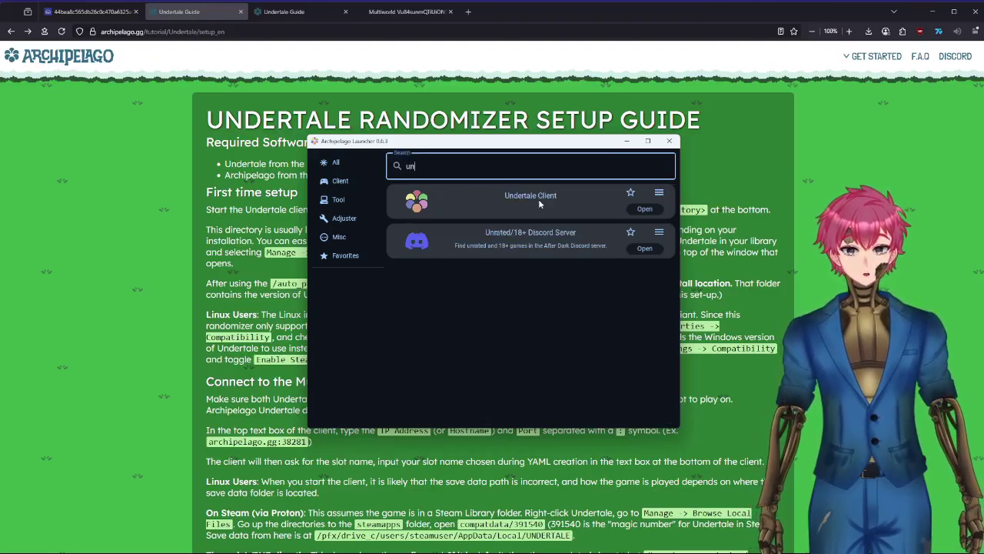
pyautogui.click(644, 211)
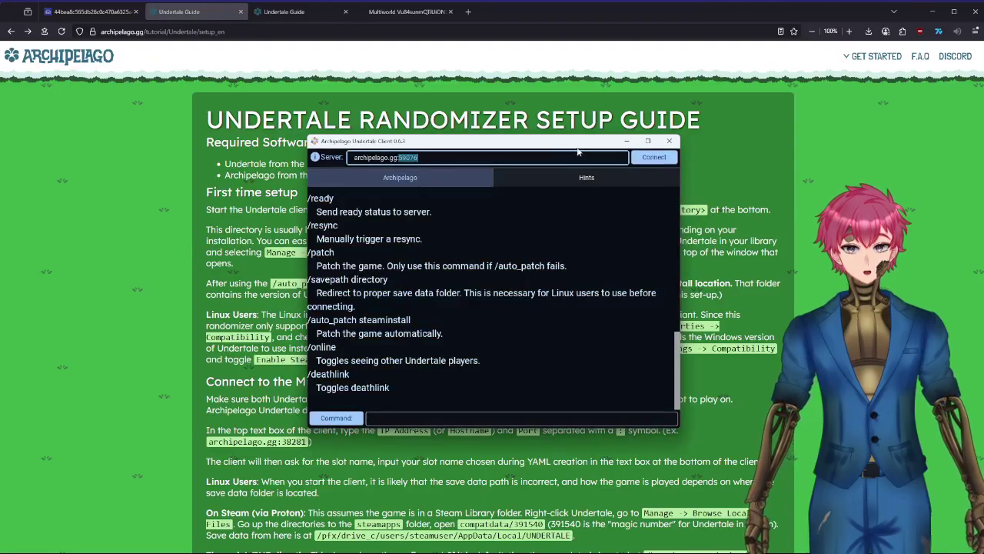
pyautogui.moveTo(577, 151); pyautogui.dragTo(742, 158)
pyautogui.click(450, 145)
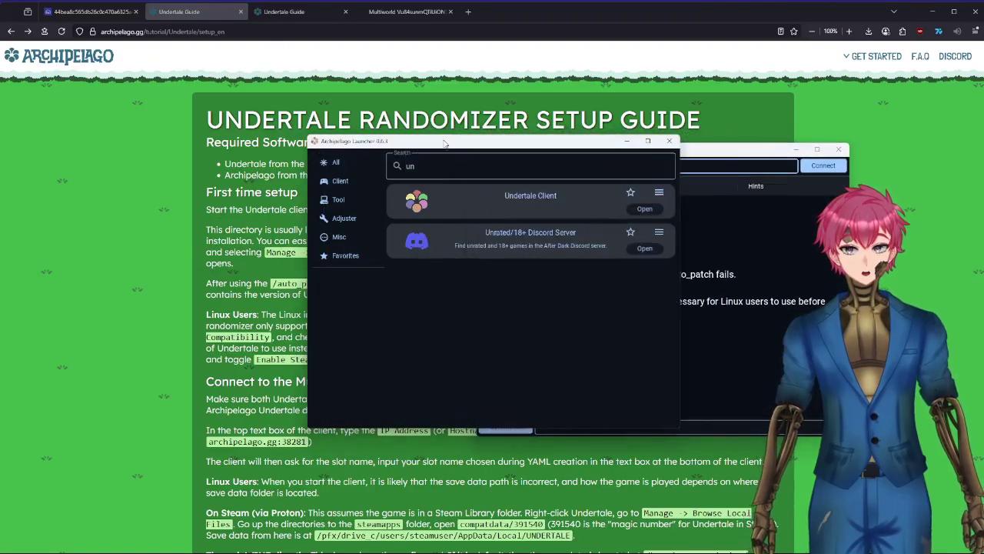
pyautogui.click(592, 137)
pyautogui.moveTo(645, 145); pyautogui.dragTo(580, 150)
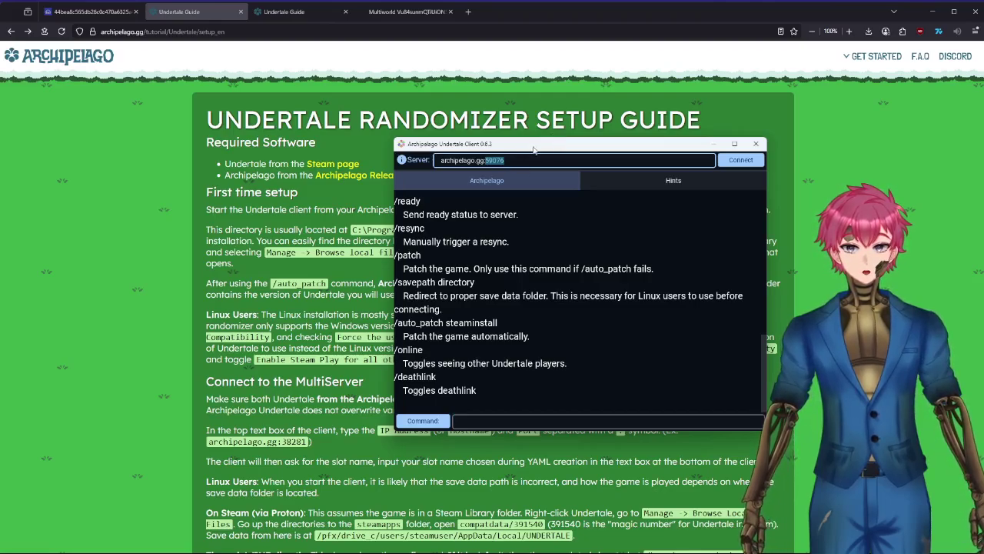
# Step: Look up the server port in the connect address on the multiworld room page and highlight it
pyautogui.moveTo(534, 148); pyautogui.dragTo(817, 210)
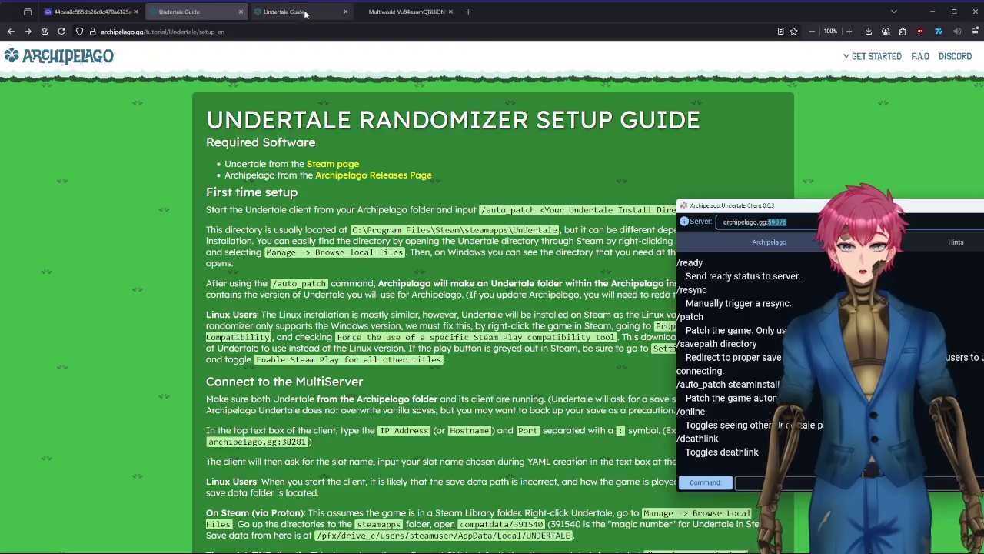
pyautogui.click(382, 14)
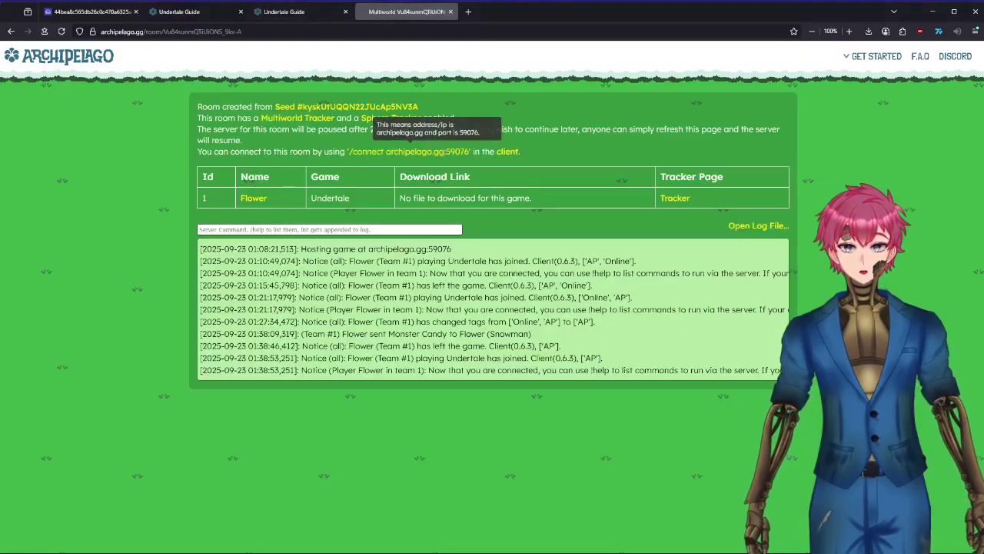
pyautogui.moveTo(446, 152); pyautogui.dragTo(471, 151)
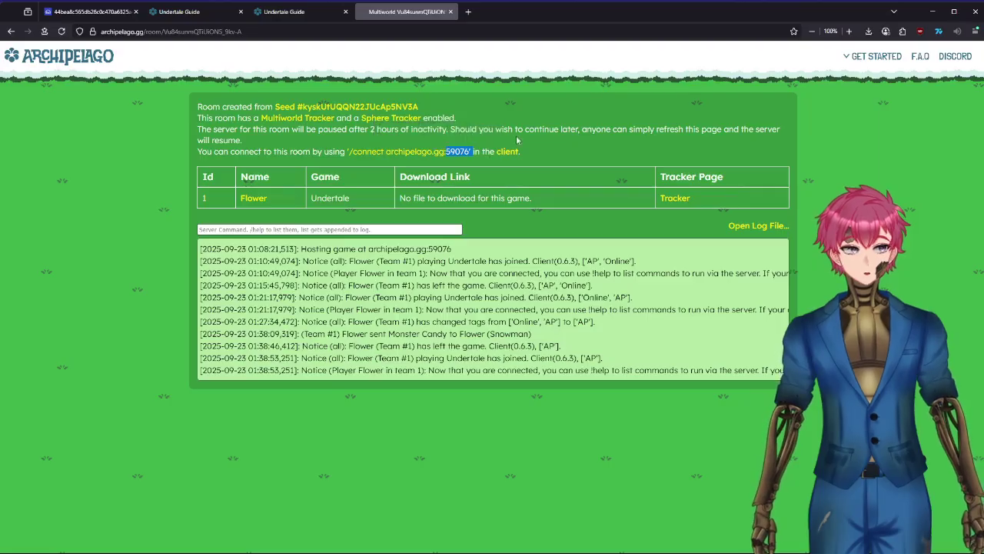
# Step: Connect the Undertale Client to archipelago.gg:59076 and join the room with the slot name Flower
pyautogui.hotkey('alt', 'Tab')
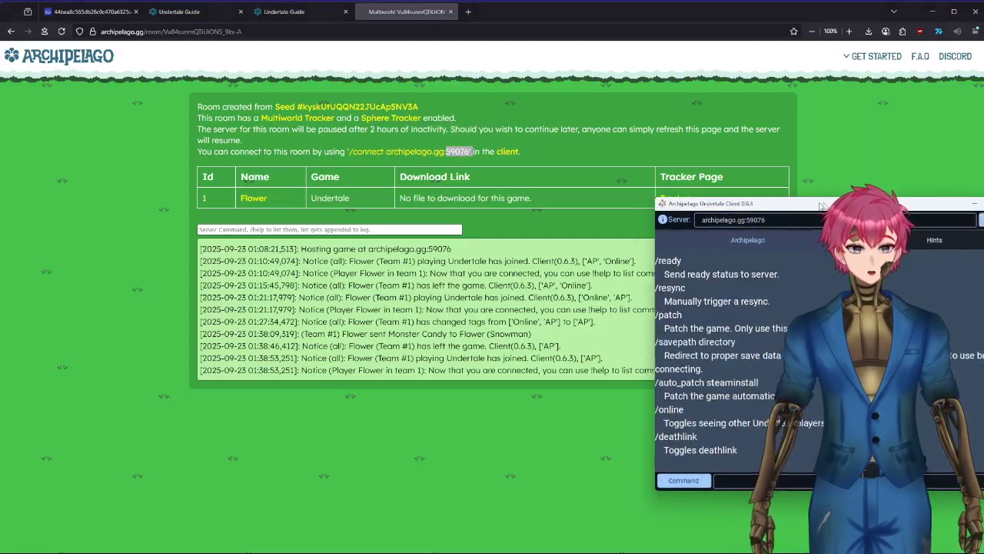
pyautogui.moveTo(832, 182); pyautogui.dragTo(551, 183)
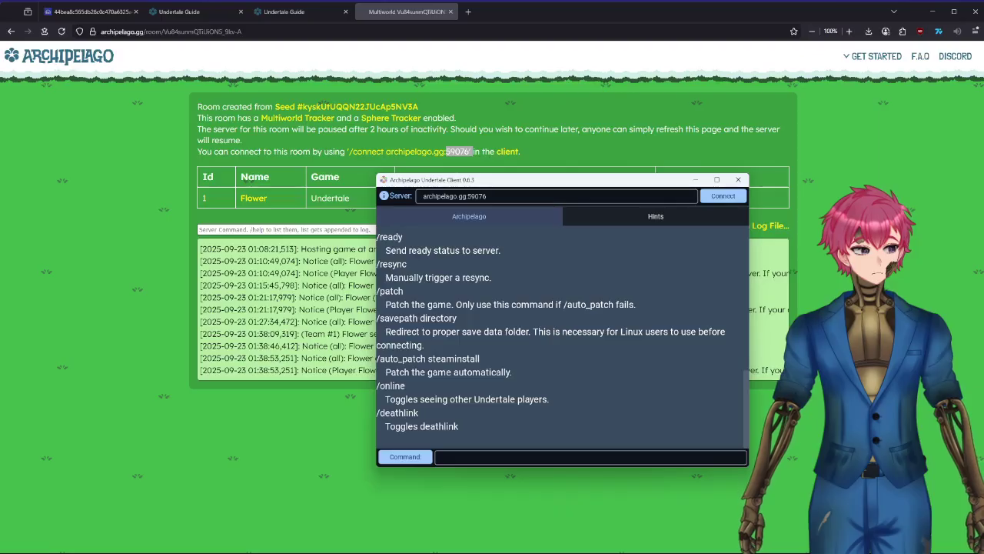
pyautogui.click(722, 195)
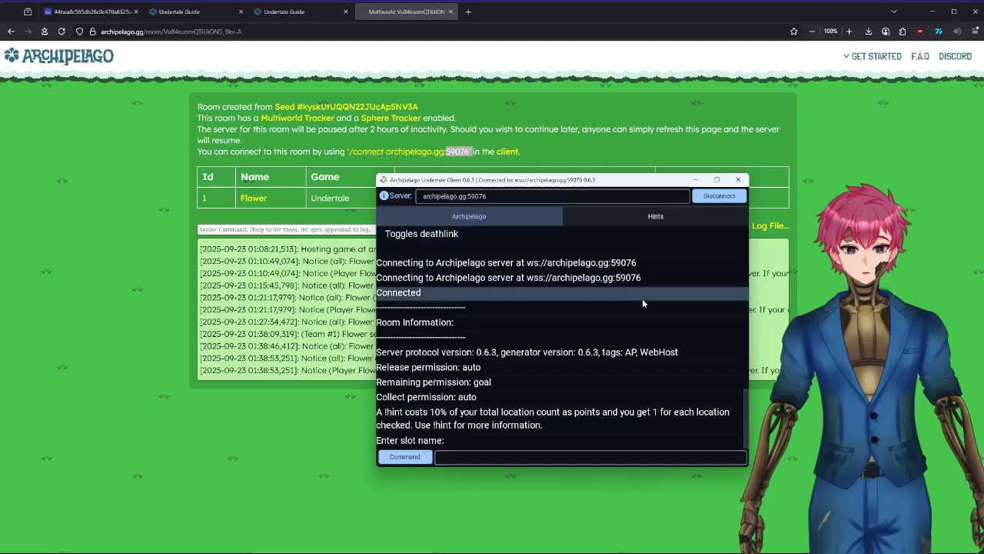
pyautogui.click(508, 461)
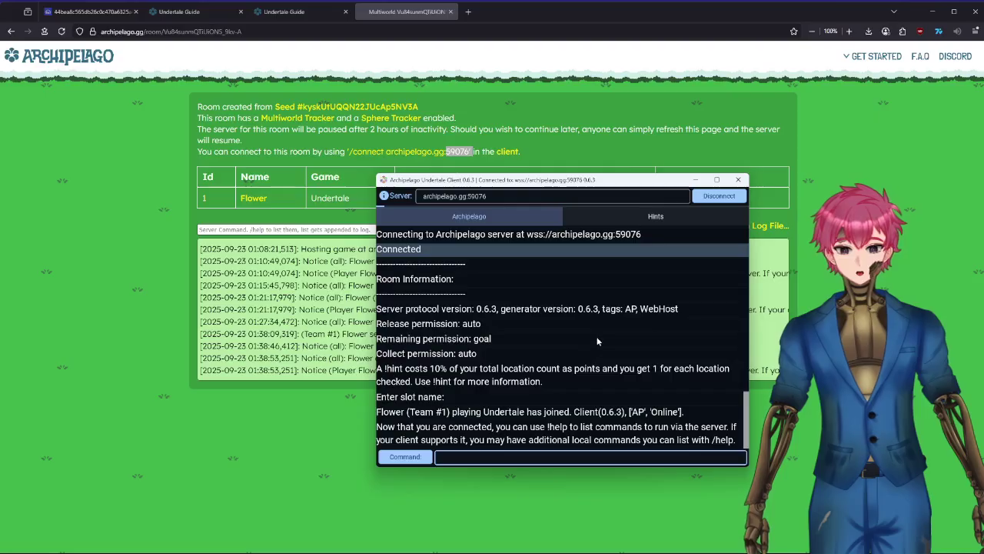
# Step: Patch the game from the Undertale Client by running /auto_patch F:\SteamLibrary\steamapps\common\Undertale
pyautogui.moveTo(564, 180); pyautogui.dragTo(621, 183)
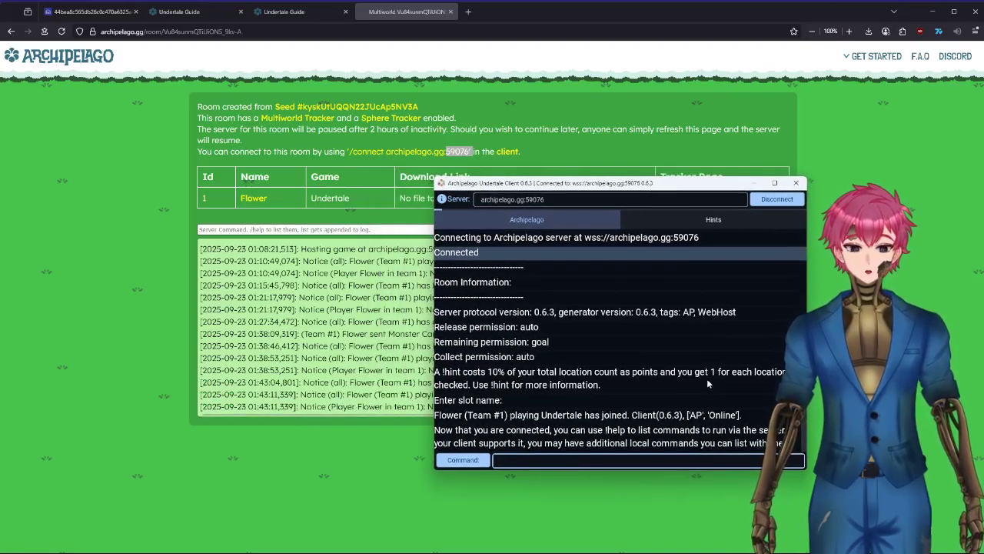
pyautogui.scroll(3, 656, 381)
pyautogui.scroll(3, 658, 386)
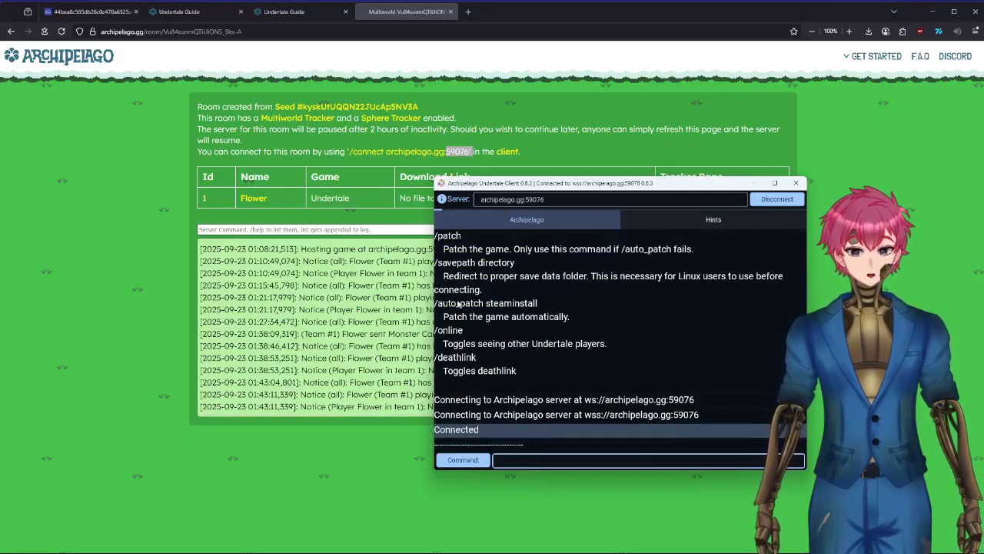
pyautogui.click(626, 462)
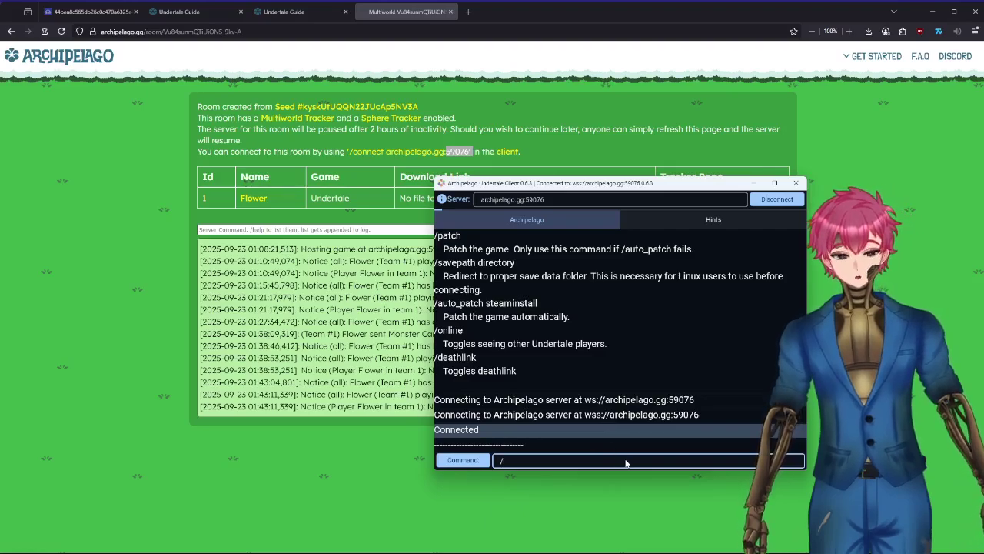
pyautogui.write('/auto_p')
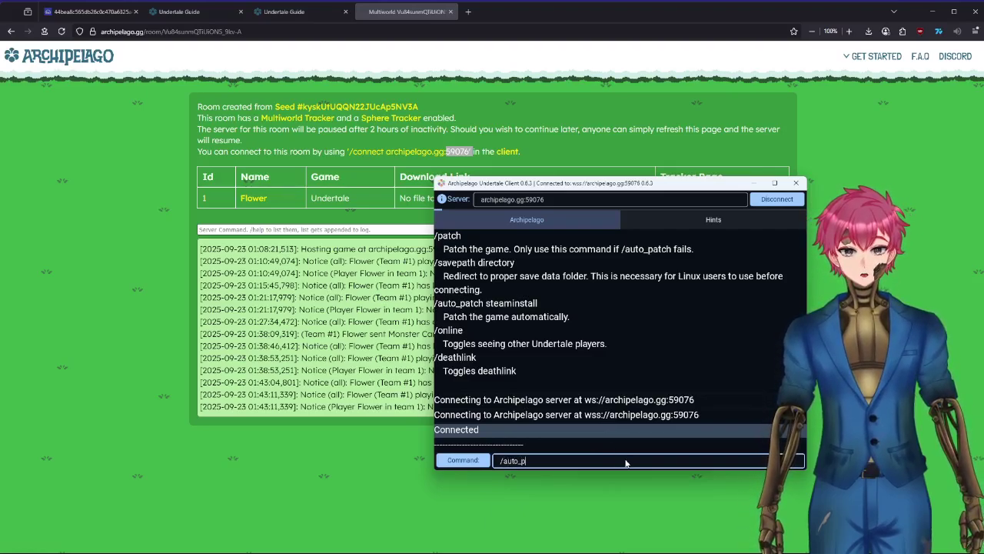
pyautogui.write('atch')
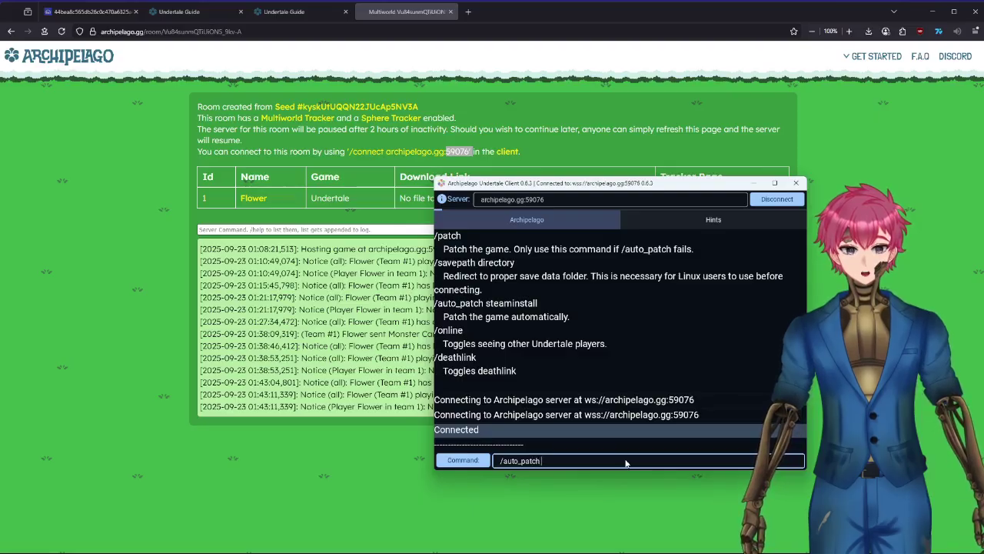
pyautogui.write('Connected')
pyautogui.hotkey('ctrl', 'z')
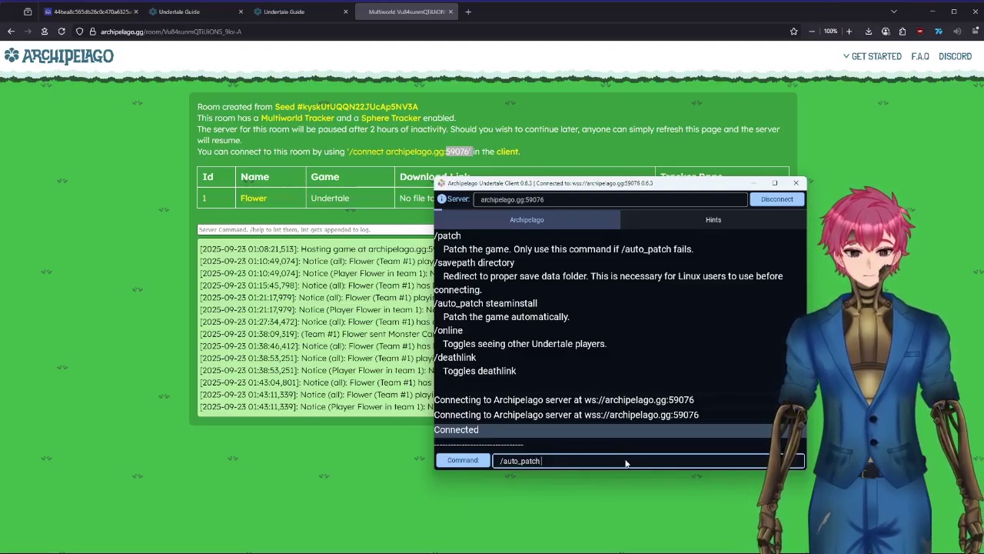
pyautogui.press('super+v')
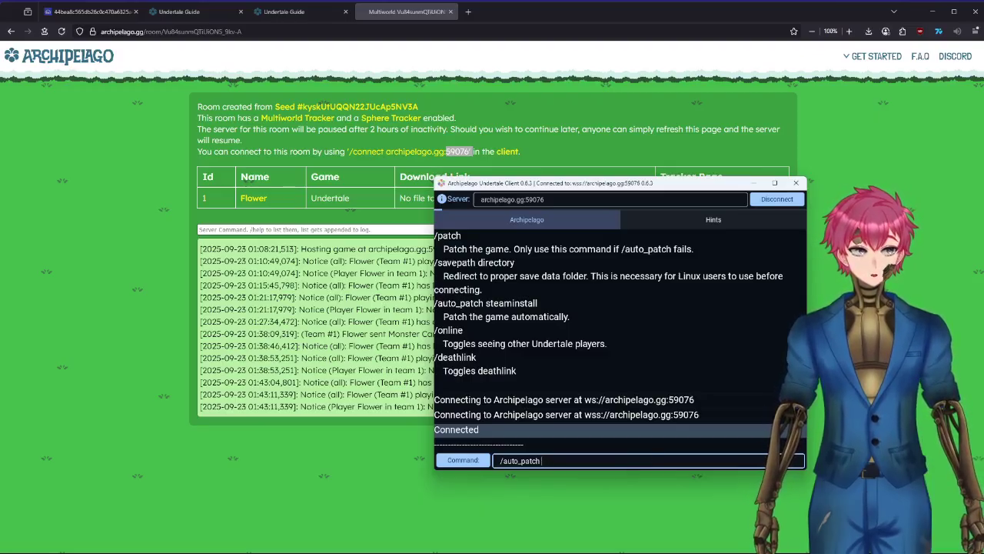
pyautogui.write('F:\\SteamLibrary\\steamapps\\common\\Undertale')
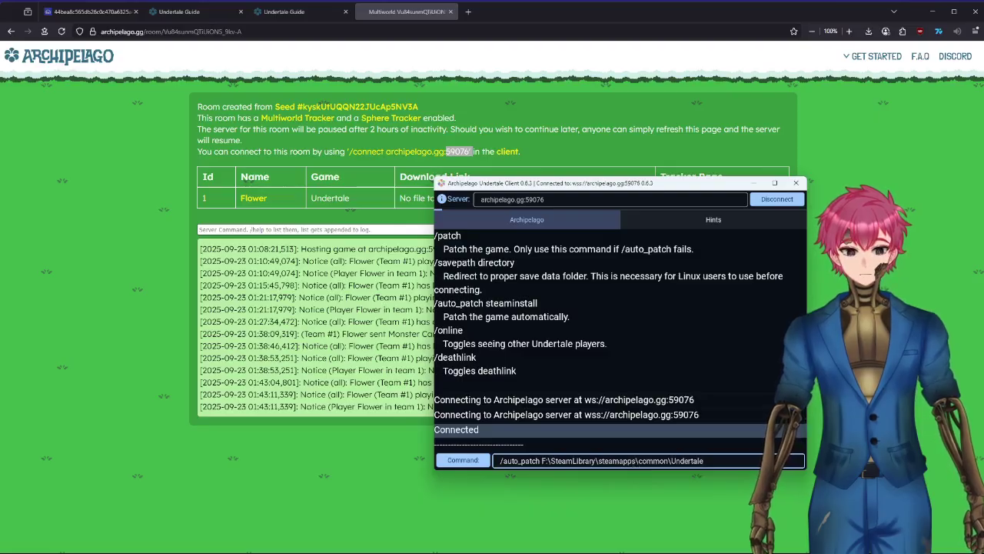
pyautogui.press('Return')
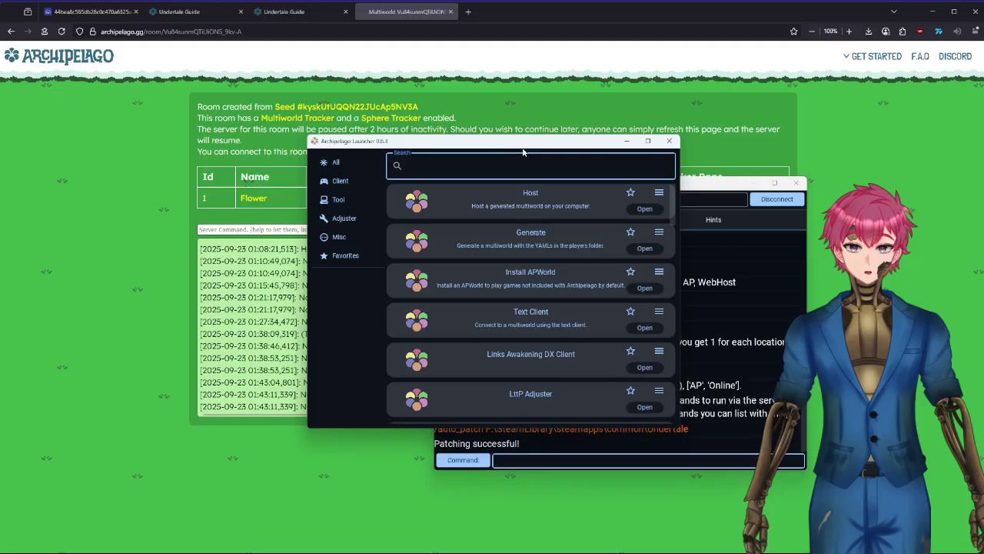
# Step: Search the Archipelago Launcher for "bro" and open Browse Files to show the Archipelago installation folder
pyautogui.moveTo(533, 146); pyautogui.dragTo(551, 147)
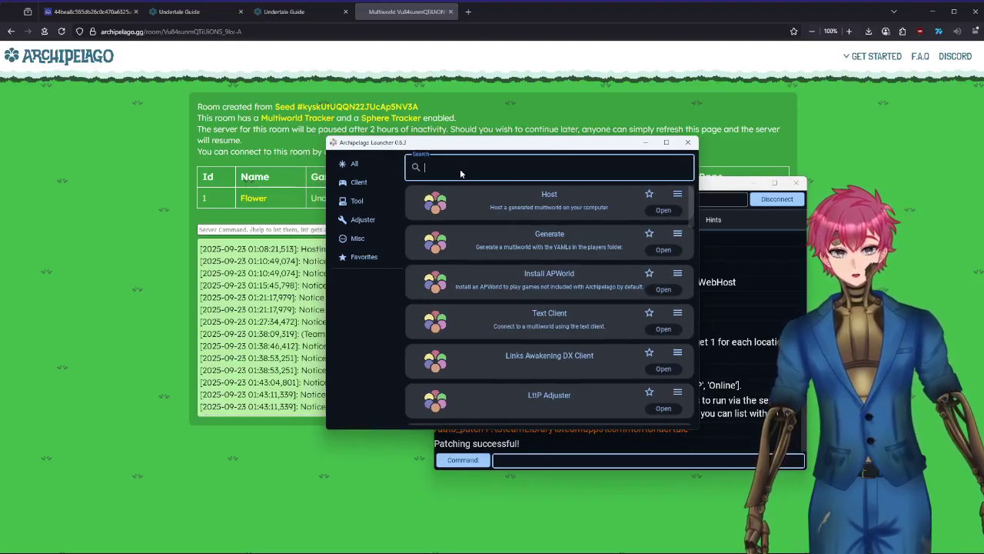
pyautogui.write('bd')
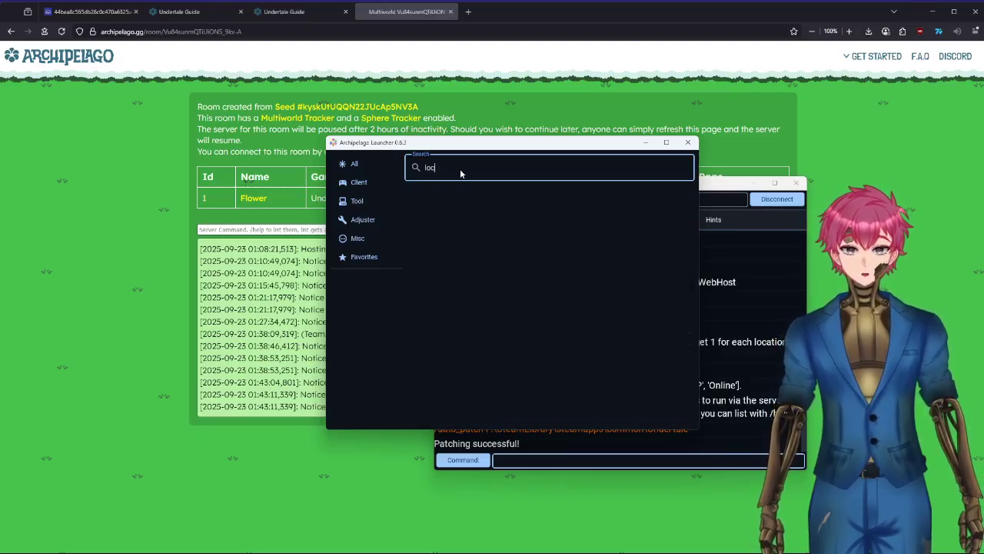
pyautogui.press('BackSpace')
pyautogui.write('ri')
pyautogui.press('BackSpace')
pyautogui.write('o')
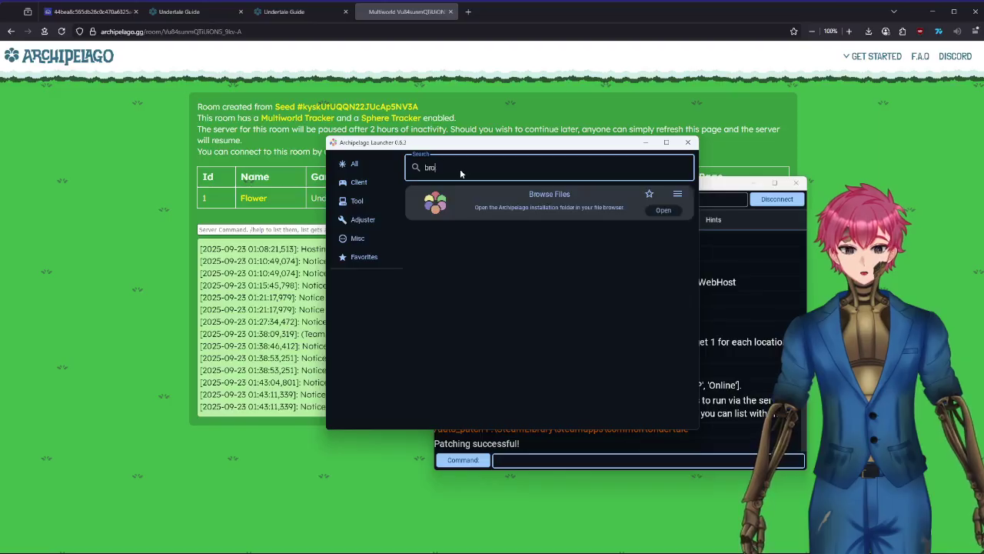
pyautogui.click(664, 211)
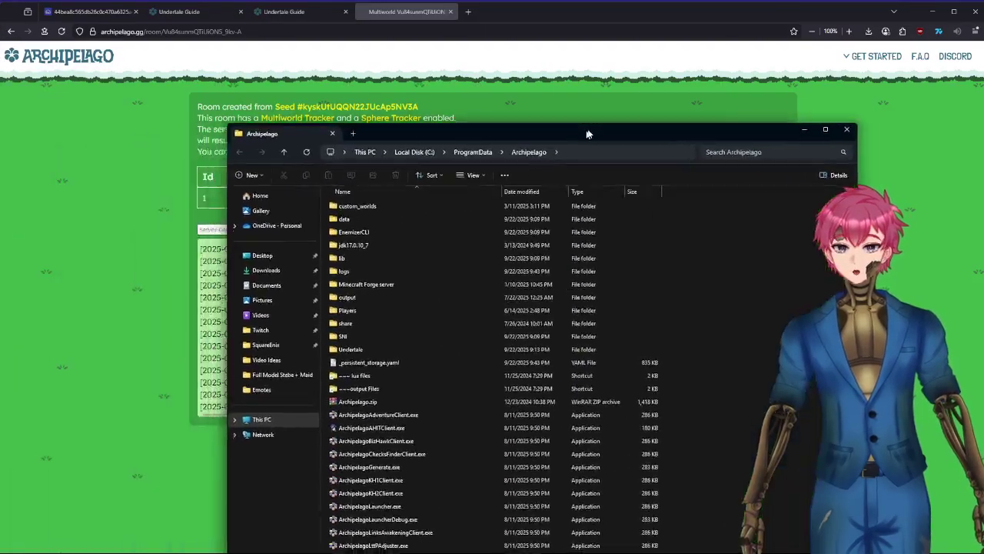
# Step: Enlarge the file icons in the Archipelago folder and open its Undertale subfolder
pyautogui.moveTo(589, 131); pyautogui.dragTo(585, 87)
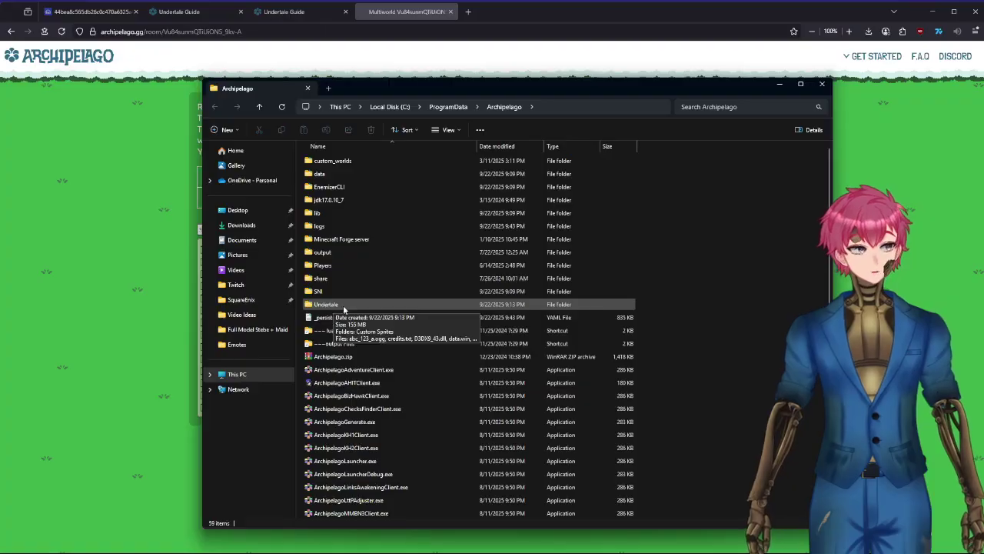
pyautogui.keyDown('ctrl'); pyautogui.scroll(2, 345, 304); pyautogui.keyUp('ctrl')
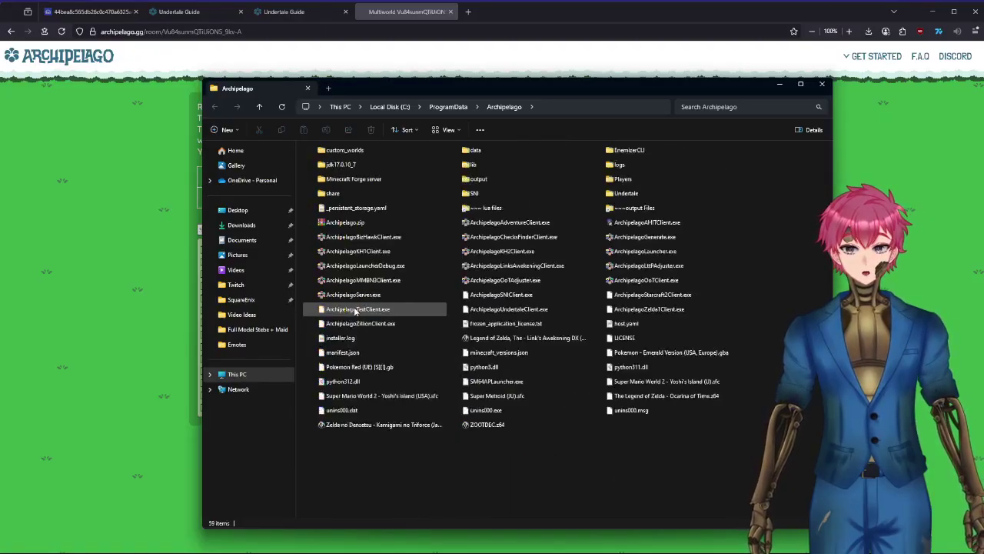
pyautogui.keyDown('ctrl'); pyautogui.scroll(3, 354, 310); pyautogui.keyUp('ctrl')
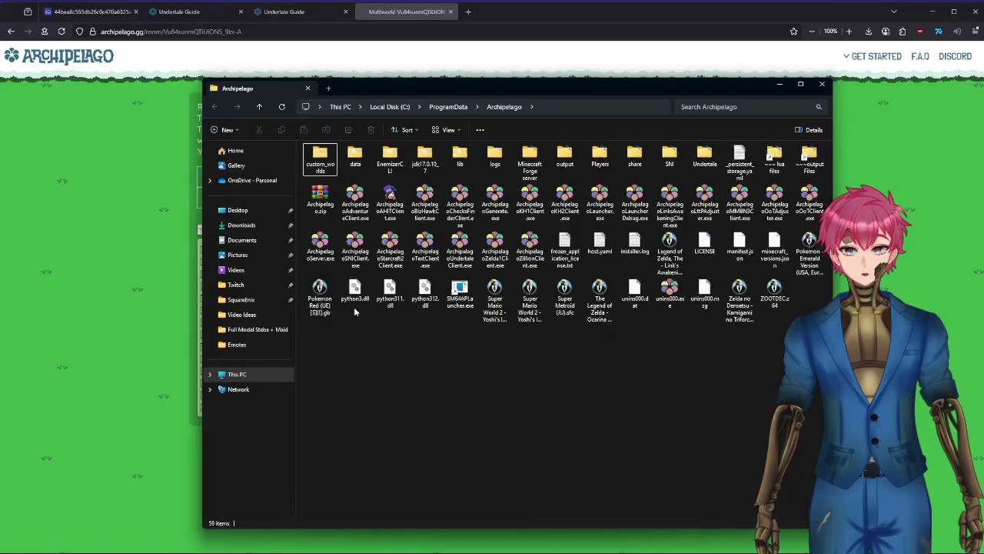
pyautogui.keyDown('ctrl'); pyautogui.scroll(1, 356, 309); pyautogui.keyUp('ctrl')
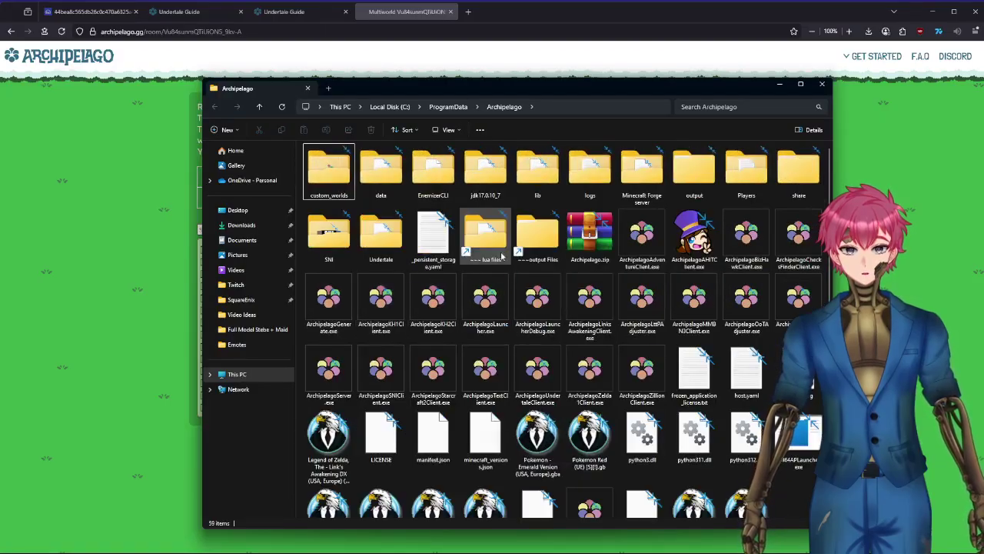
pyautogui.click(382, 244)
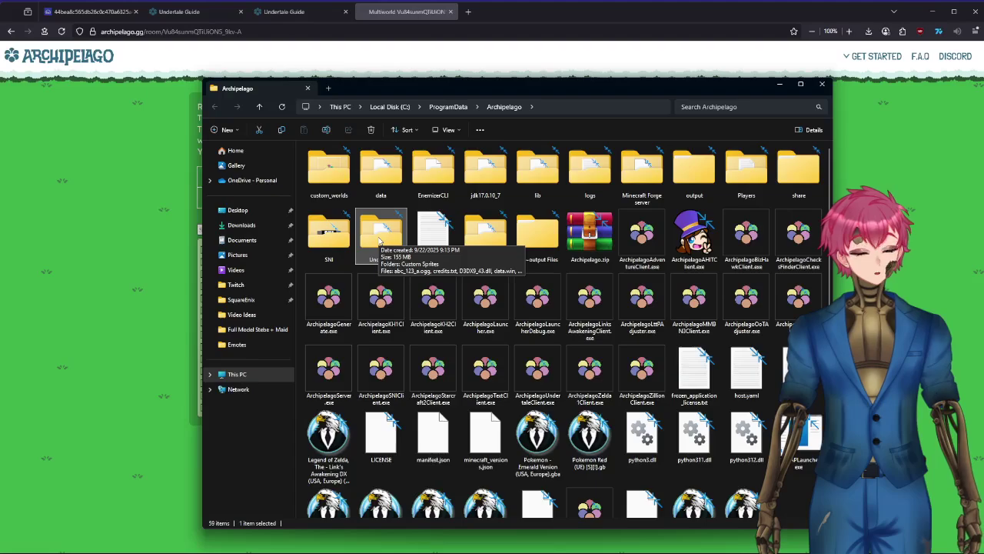
pyautogui.doubleClick(379, 240)
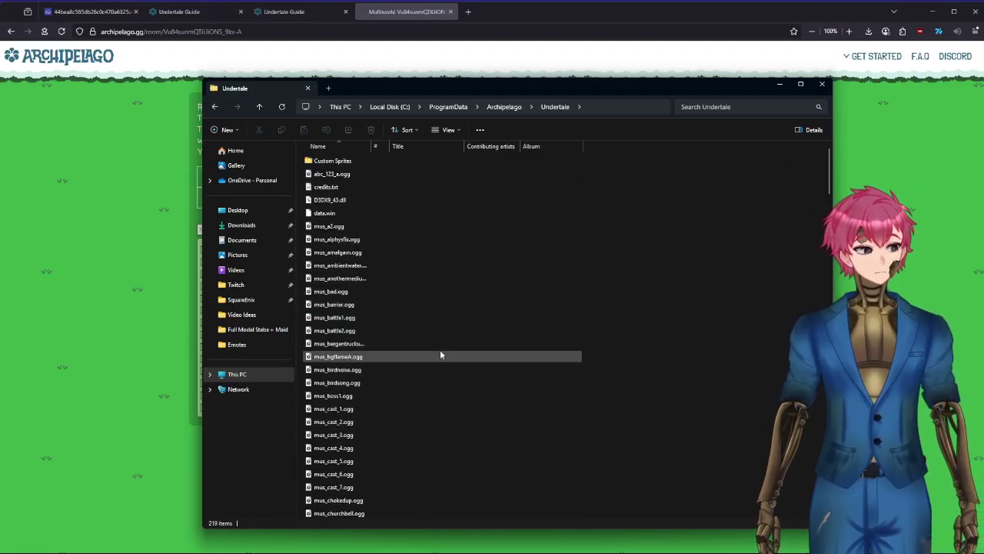
# Step: Open Which Character.txt in the Custom Sprites folder to read how the player sprite is chosen, and close the file
pyautogui.doubleClick(346, 164)
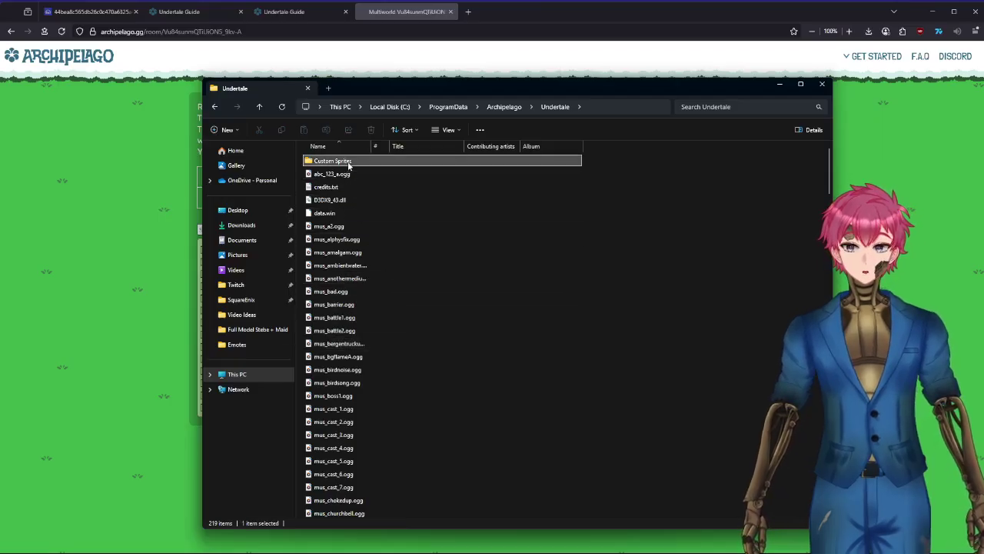
pyautogui.click(348, 162)
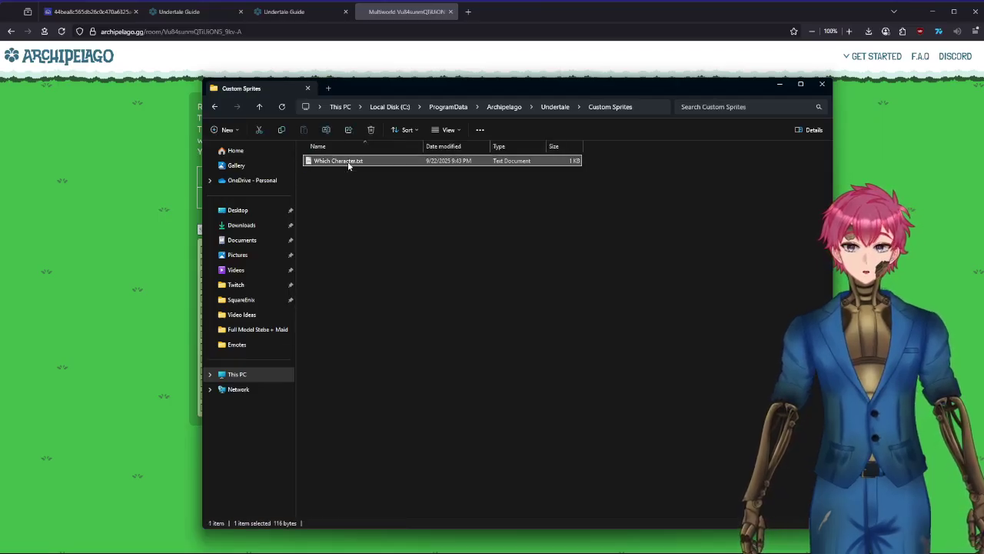
pyautogui.doubleClick(390, 162)
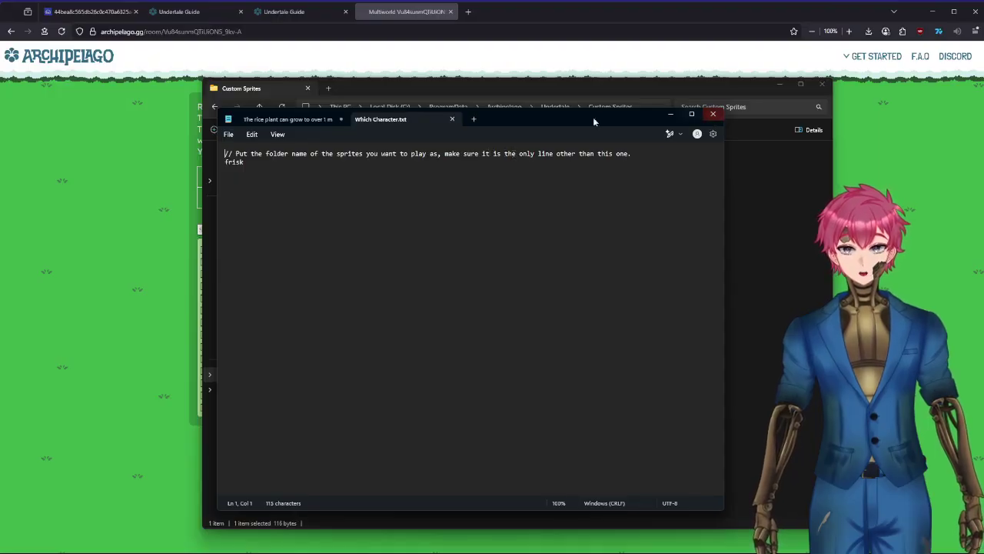
pyautogui.click(715, 115)
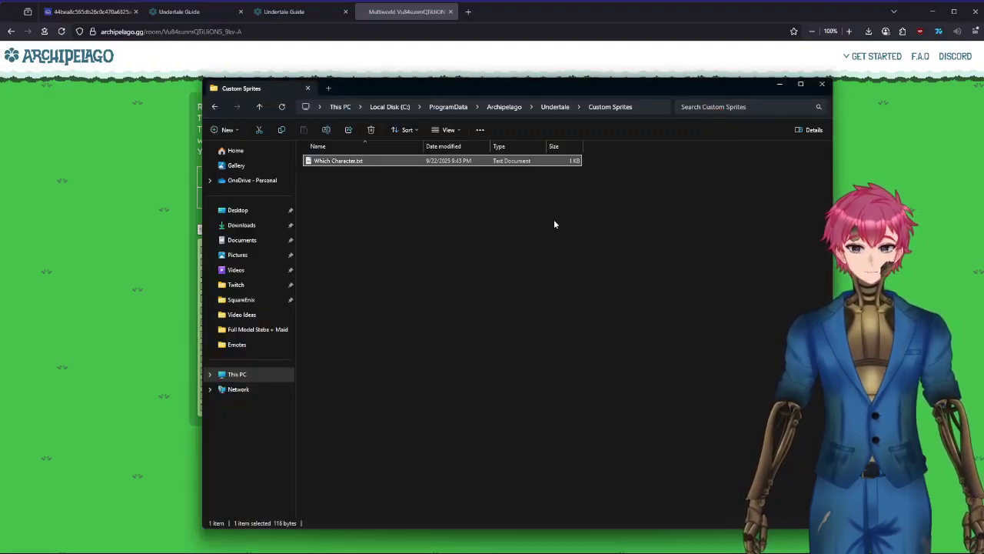
# Step: Return to the Undertale folder, launch UNDERTALE.exe, and accept the default save slot
pyautogui.press('BackSpace')
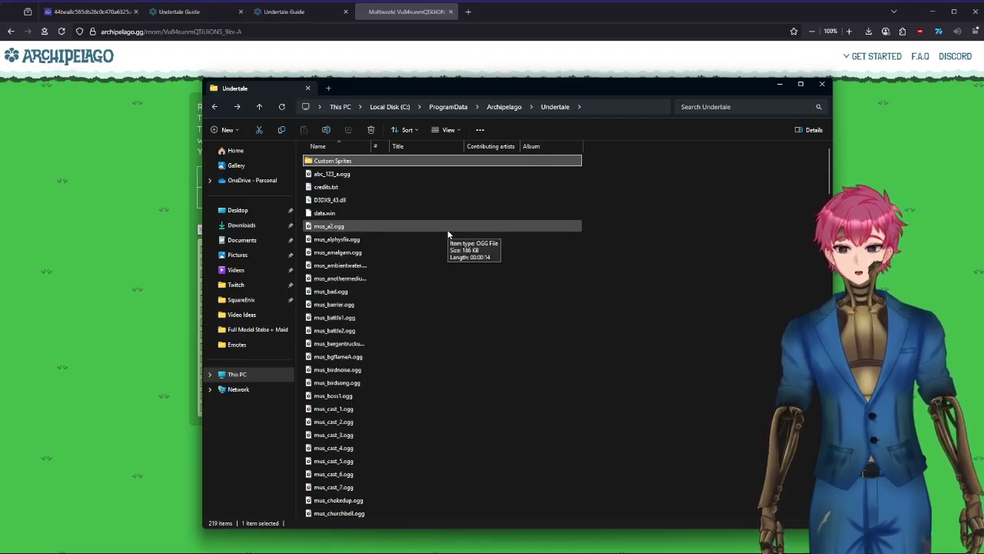
pyautogui.scroll(-20, 448, 235)
pyautogui.scroll(-12, 448, 234)
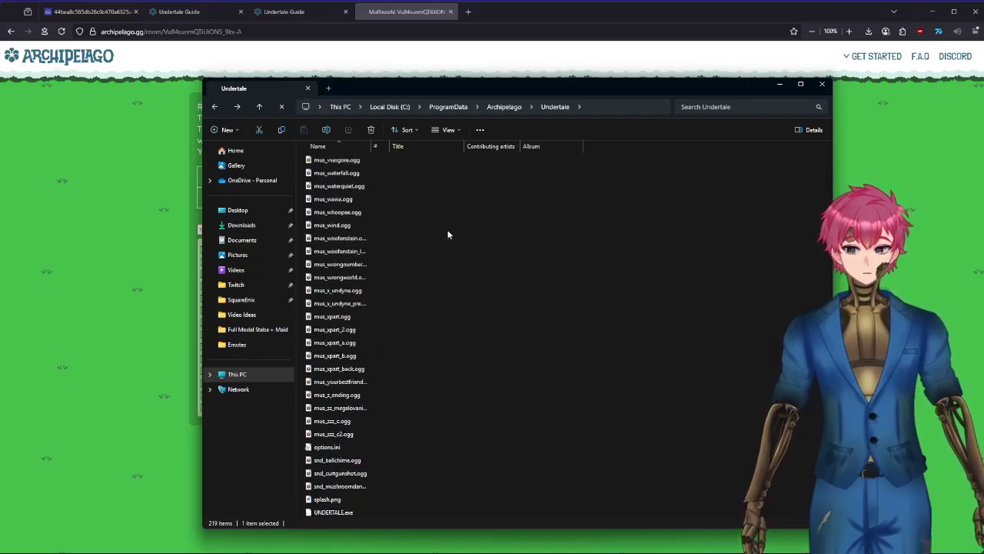
pyautogui.doubleClick(354, 512)
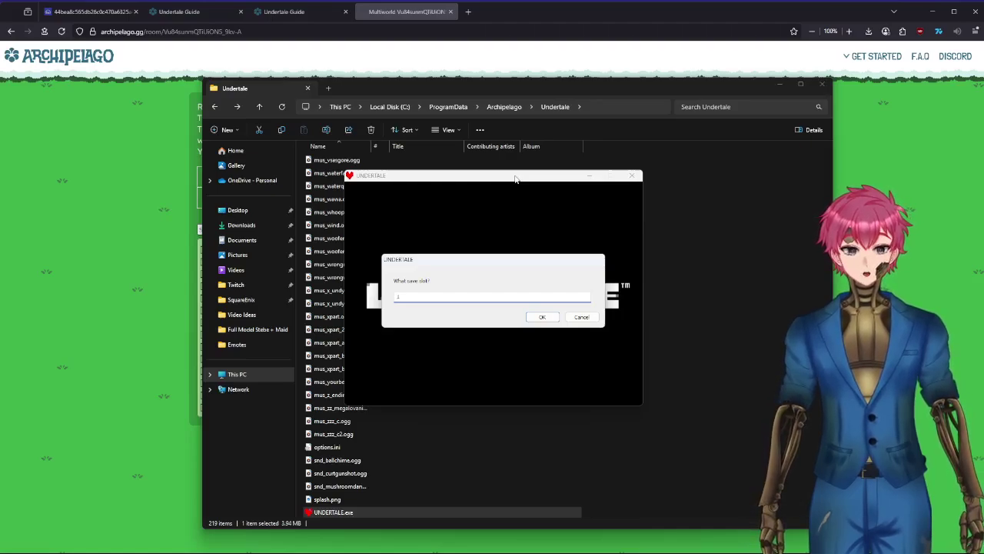
pyautogui.click(543, 319)
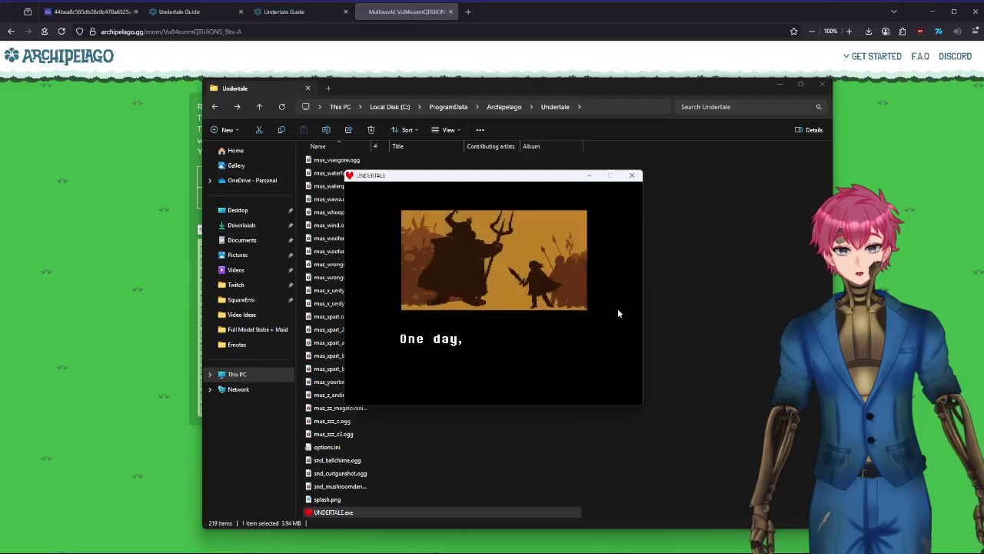
# Step: Skip the intro and title screen and begin a new game to reach the character naming screen
pyautogui.press('z')
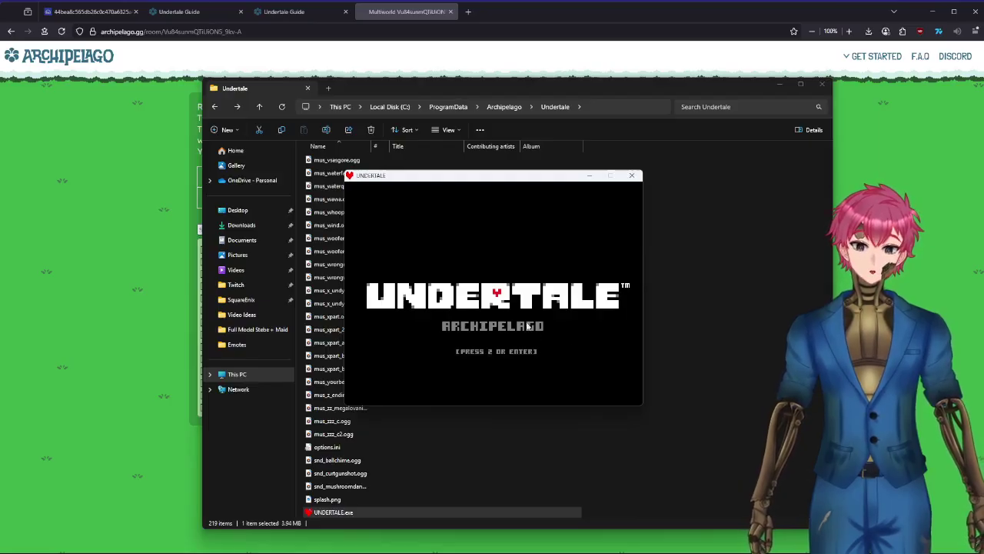
pyautogui.press('z')
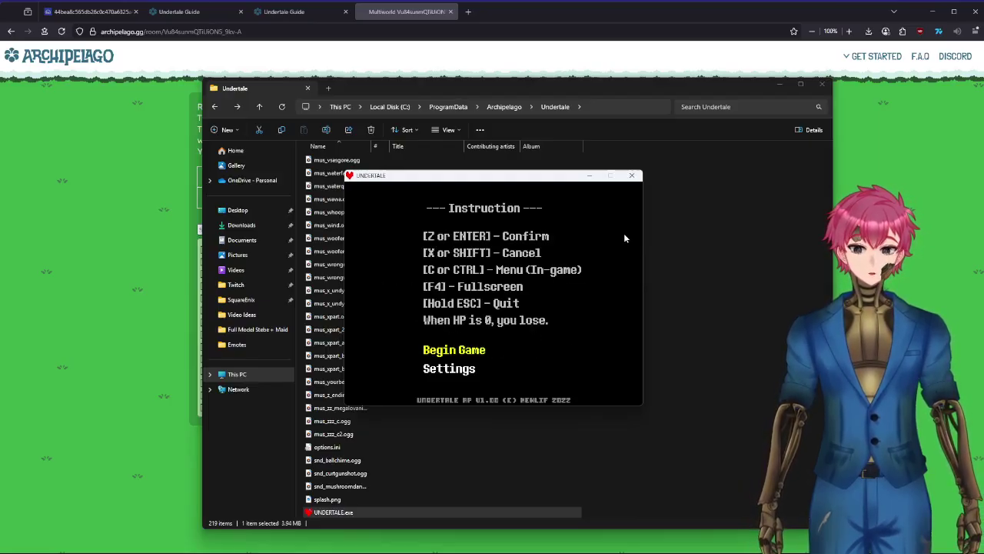
pyautogui.press('z')
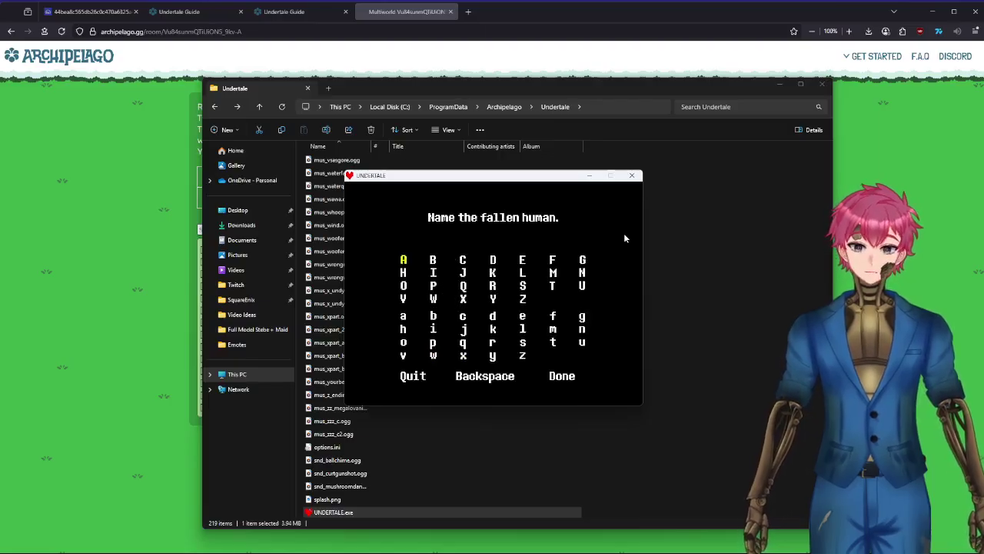
# Step: Spell "Stebe" as the name of the fallen human using the letter grid
pyautogui.press('Down')
pyautogui.press('Down')
pyautogui.press('Right')
pyautogui.press('Right')
pyautogui.press('Right')
pyautogui.press('Right')
pyautogui.press('Right')
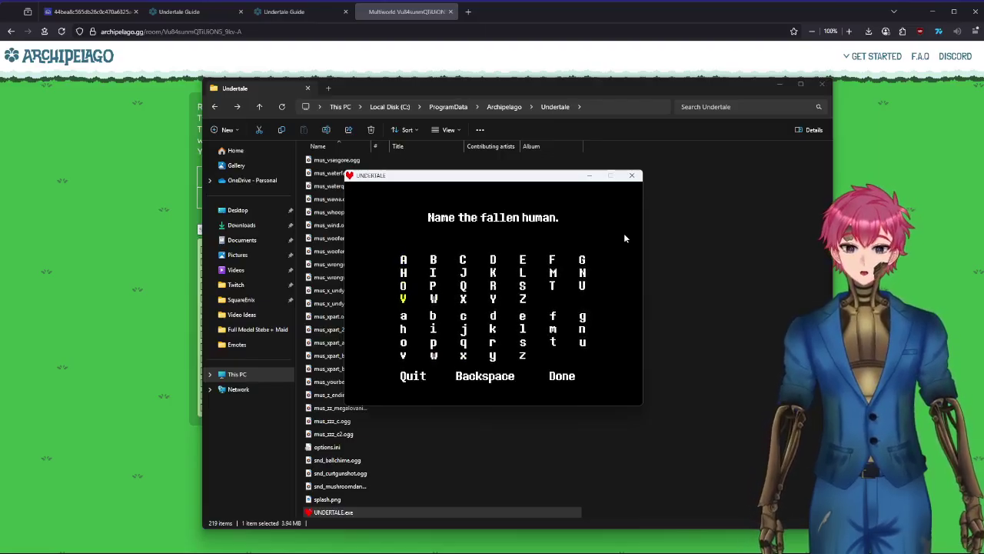
pyautogui.press('Left')
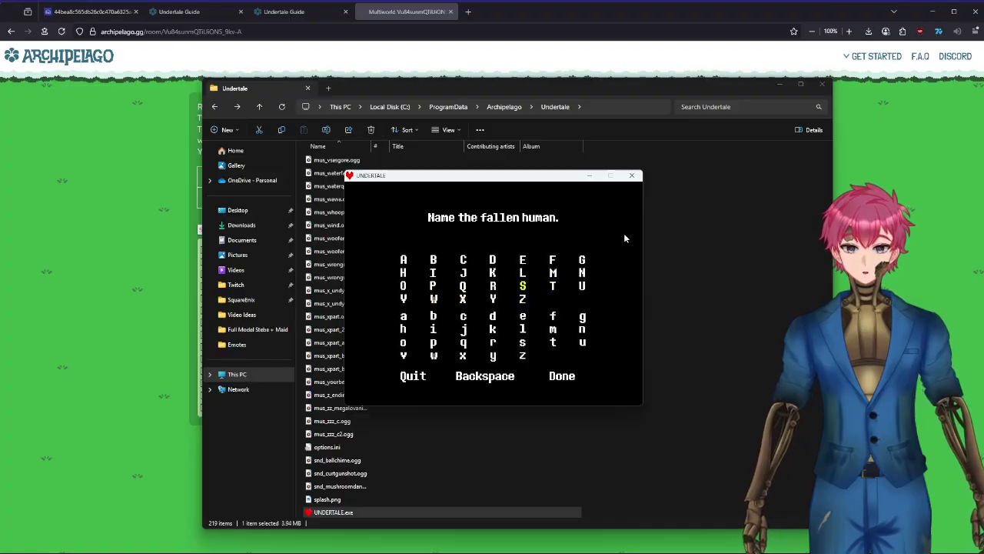
pyautogui.press('z')
pyautogui.press('Down')
pyautogui.press('Down')
pyautogui.press('Down')
pyautogui.press('Right')
pyautogui.press('Down')
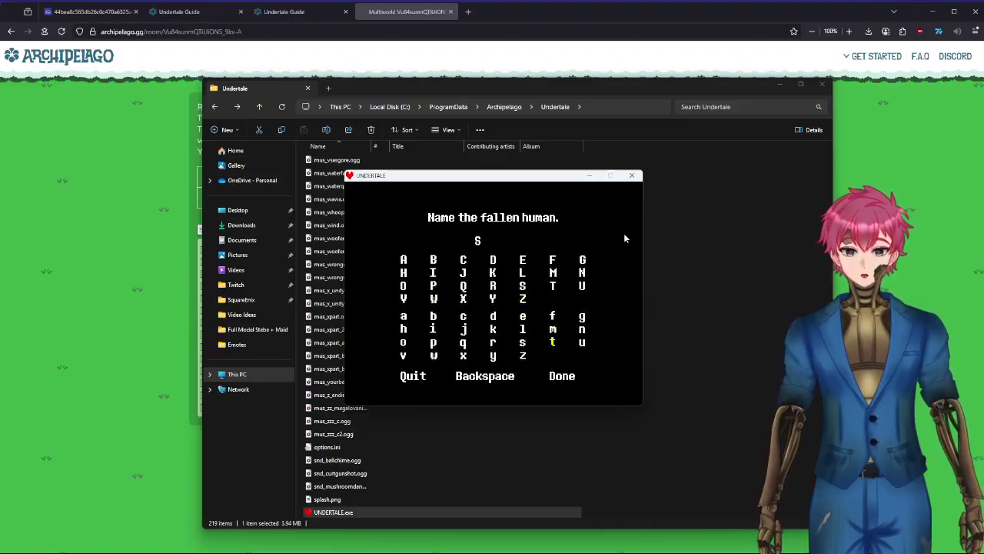
pyautogui.press('z')
pyautogui.press('Up')
pyautogui.press('Up')
pyautogui.press('Left')
pyautogui.press('z')
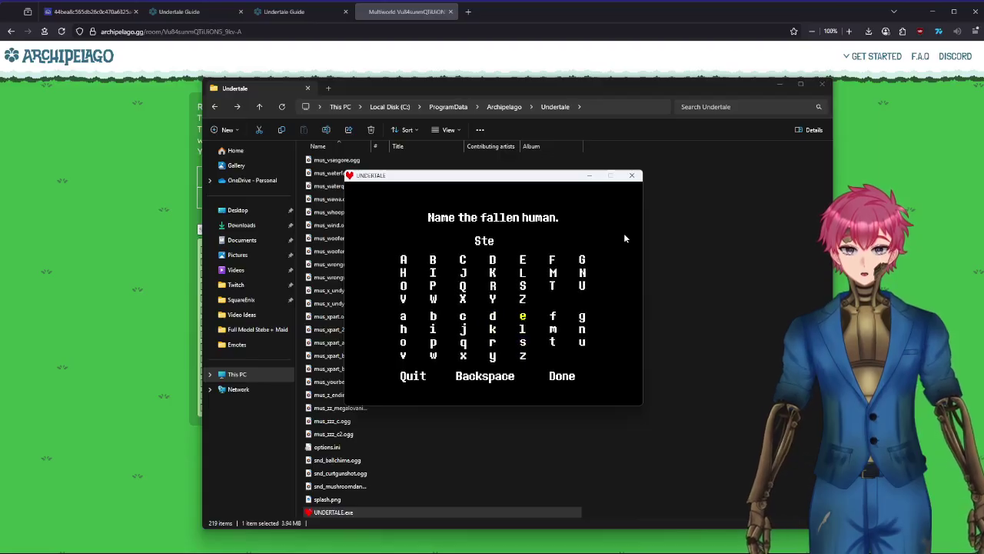
pyautogui.press('Left')
pyautogui.press('Left')
pyautogui.press('Left')
pyautogui.press('z')
pyautogui.press('Right')
pyautogui.press('Right')
pyautogui.press('Right')
pyautogui.press('z')
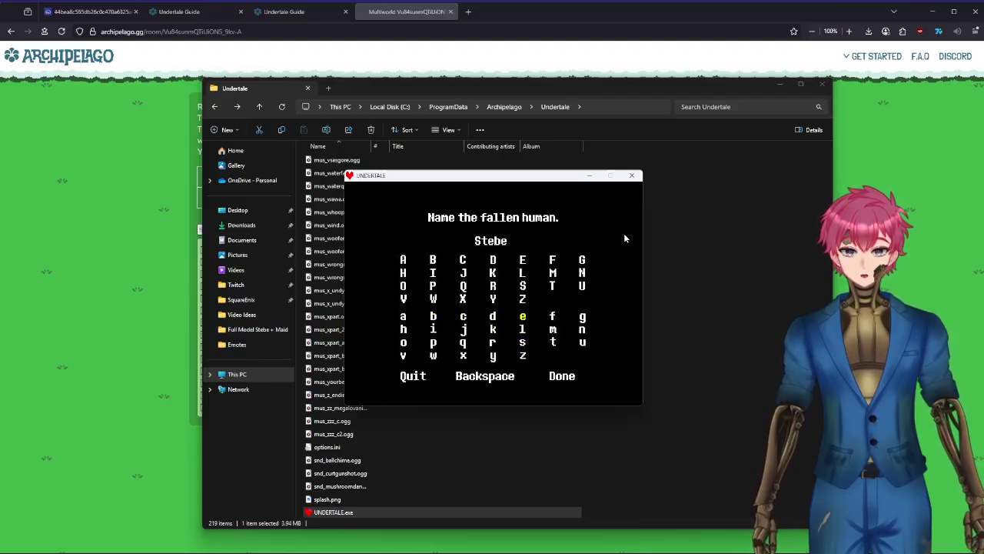
# Step: Finish and confirm the fallen human's name to start the game, and close the Undertale folder window
pyautogui.press('Down')
pyautogui.press('Down')
pyautogui.press('Down')
pyautogui.press('Down')
pyautogui.press('Right')
pyautogui.press('z')
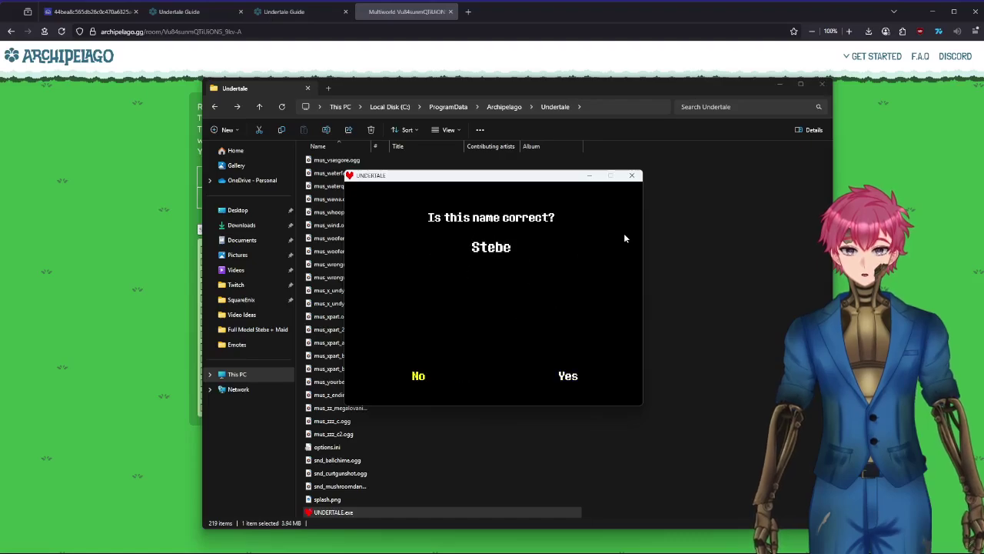
pyautogui.press('z')
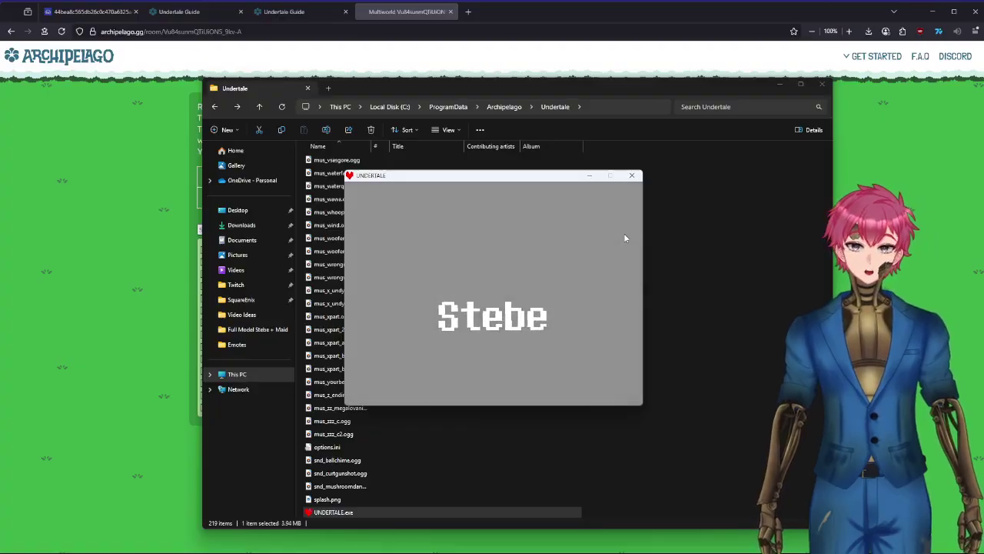
pyautogui.click(821, 84)
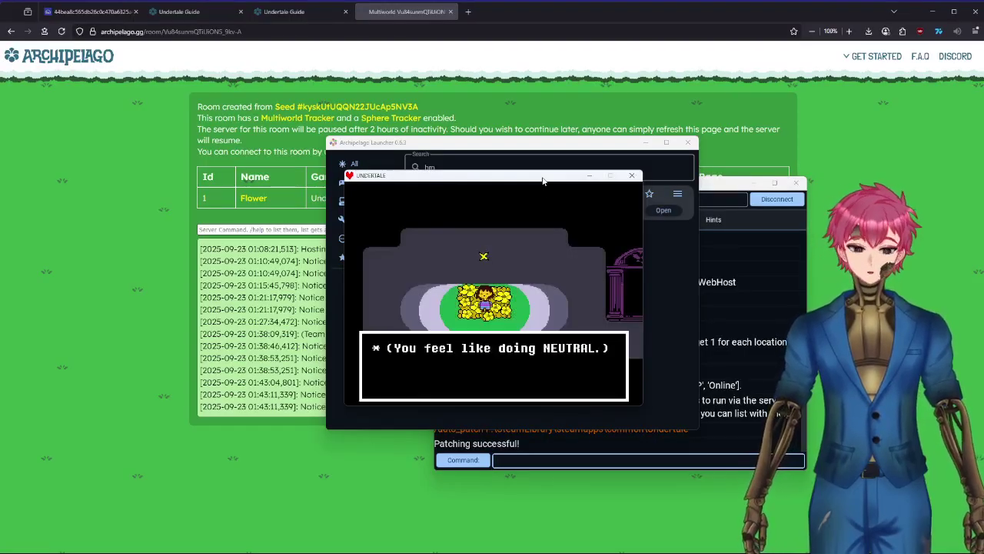
# Step: Advance through the opening route and received-item messages until the character can move
pyautogui.press('z')
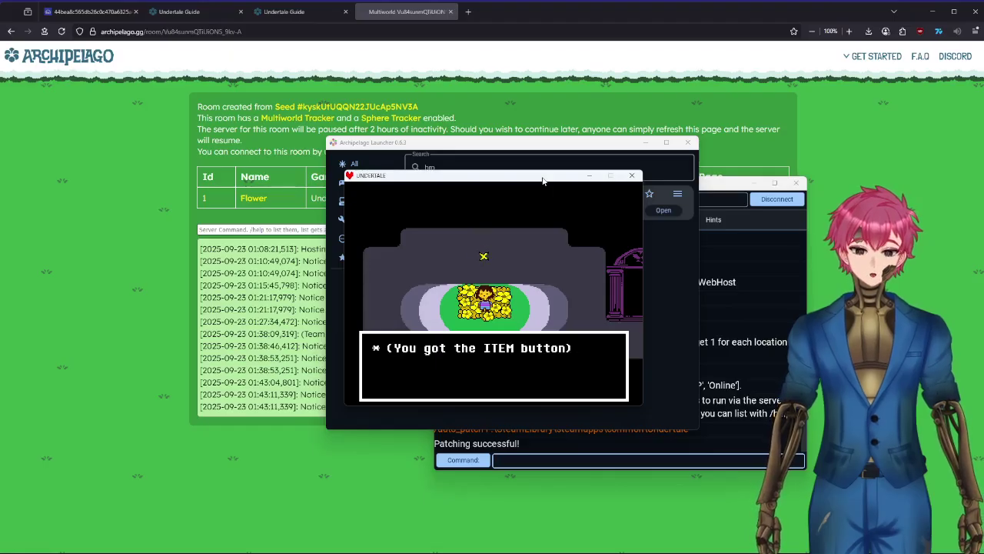
pyautogui.press('z')
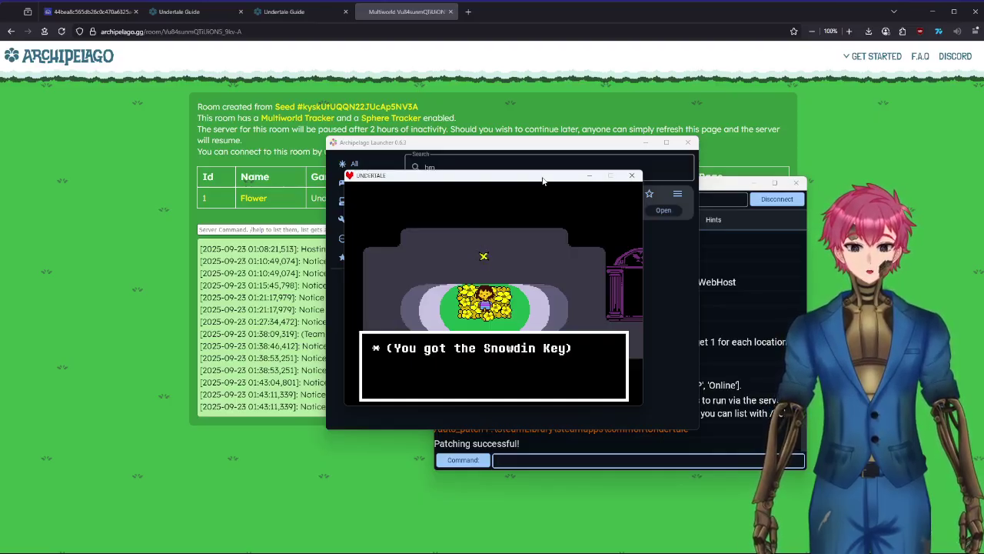
pyautogui.press('z')
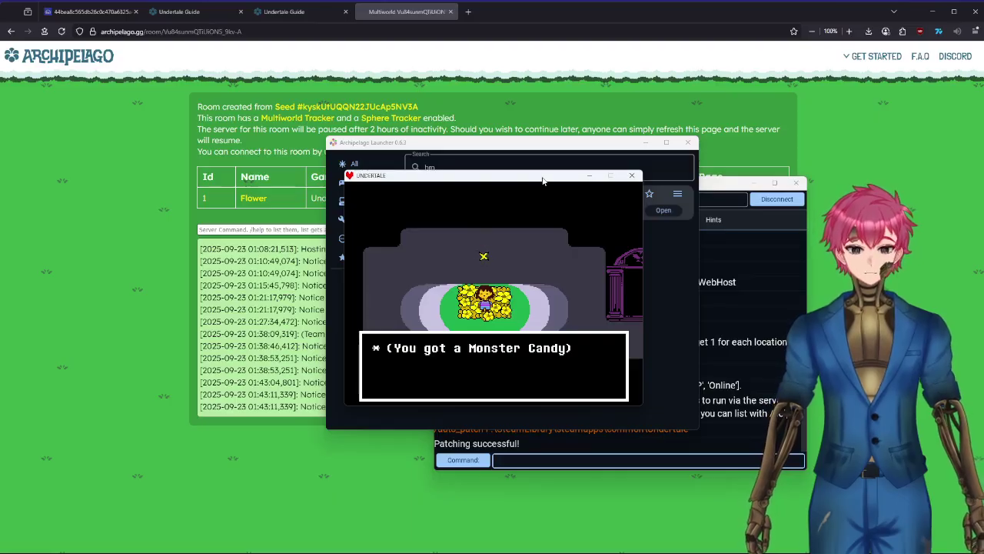
pyautogui.press('z')
# Step: Walk the character from the flower bed along the corridor to view the row of colored area doors
pyautogui.press('Down')
pyautogui.press('Right')
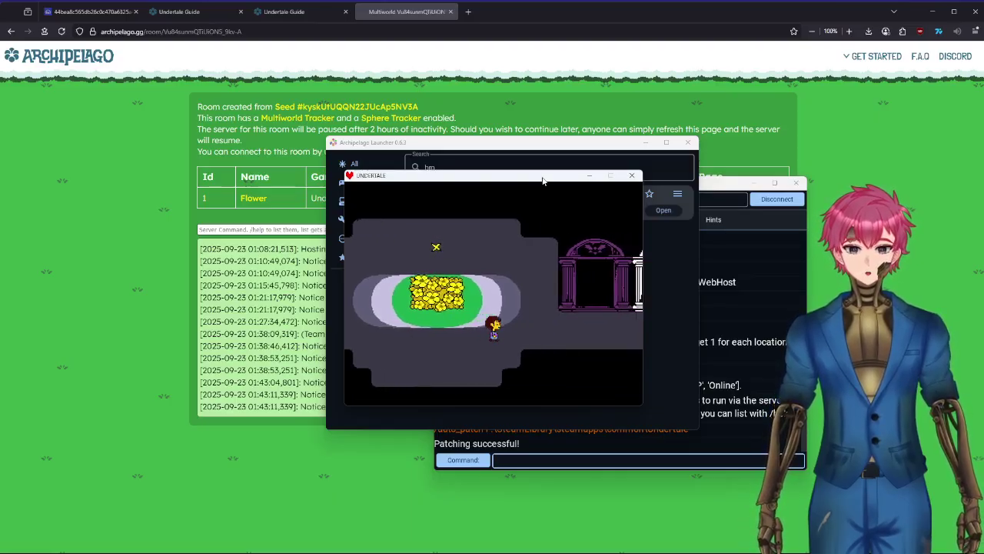
pyautogui.press('Right')
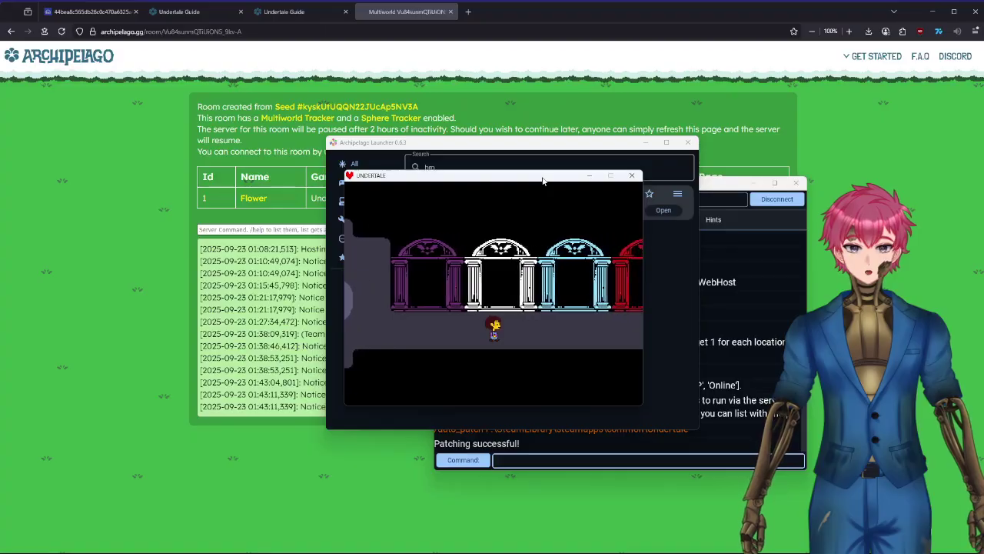
pyautogui.press('Right')
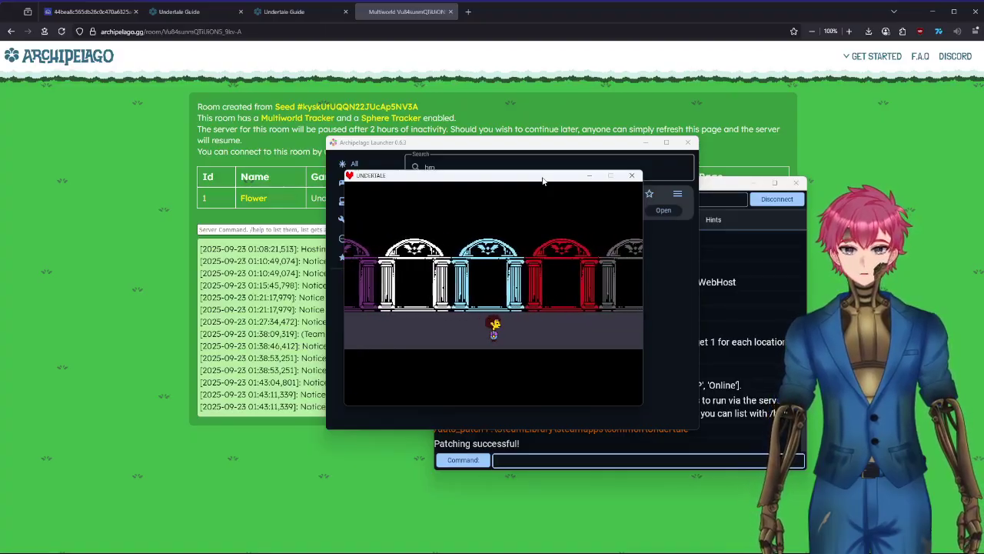
# Step: Walk back along the corridor to the white door and enter it to reach the snowy area
pyautogui.press('Left')
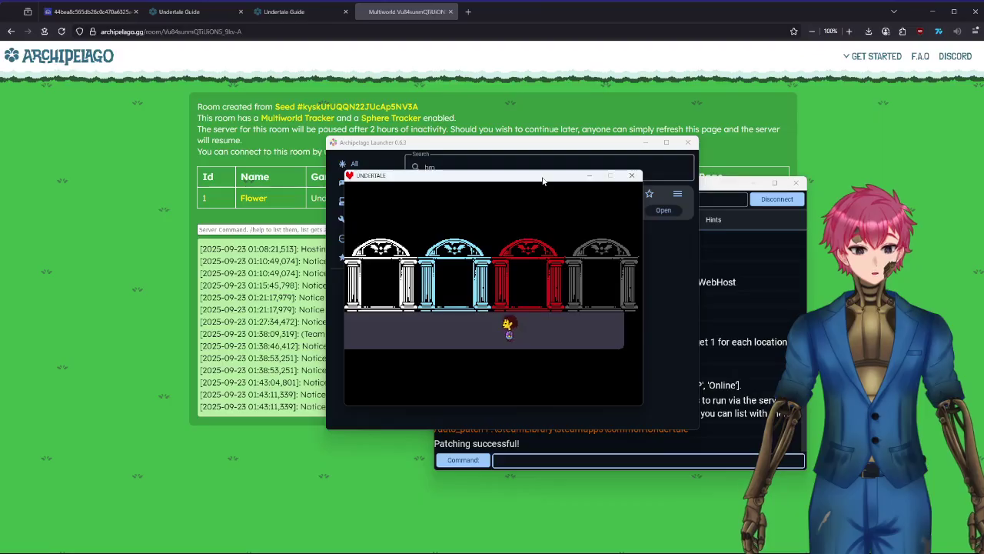
pyautogui.press('Left')
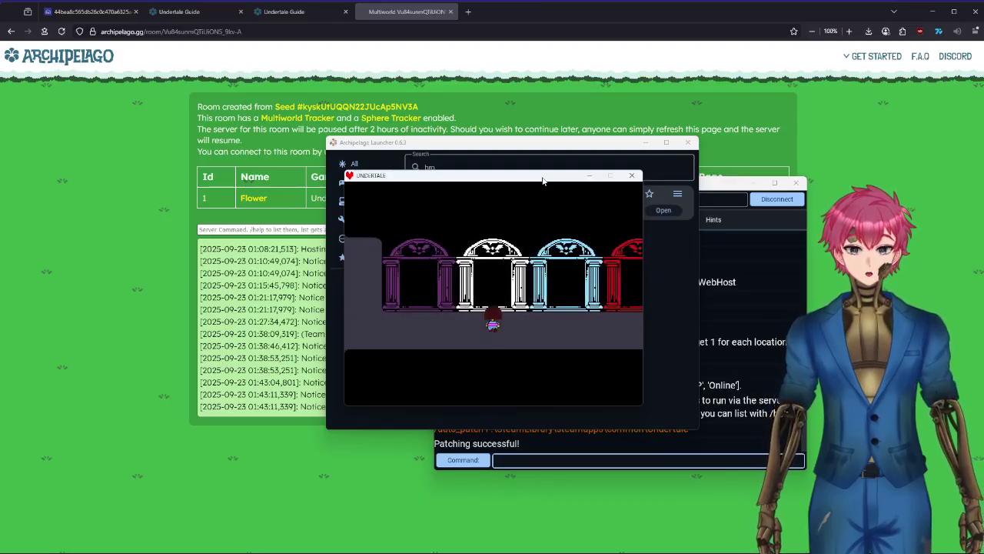
pyautogui.press('Up')
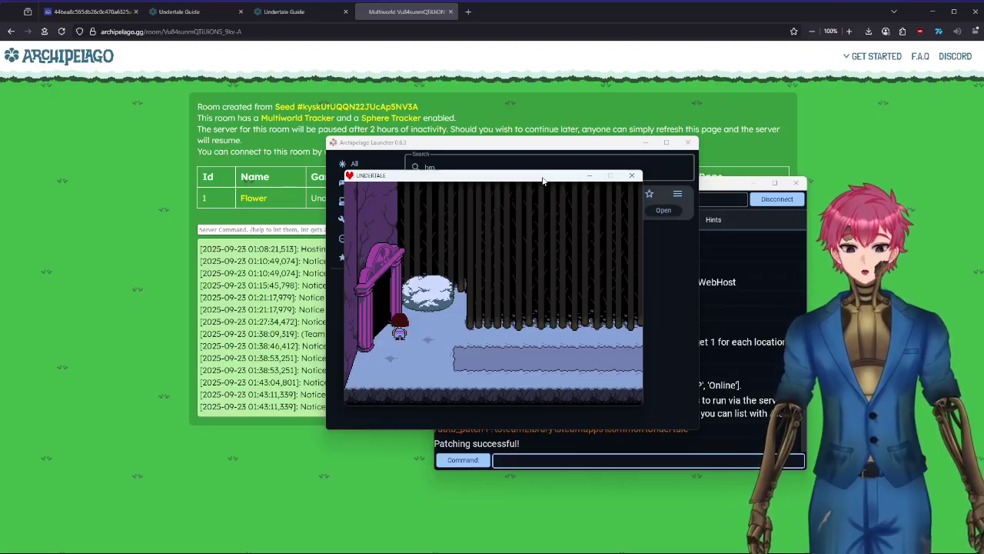
# Step: Leave the snowy area and walk back to the flower bed below the save point in the starting room
pyautogui.press('Left')
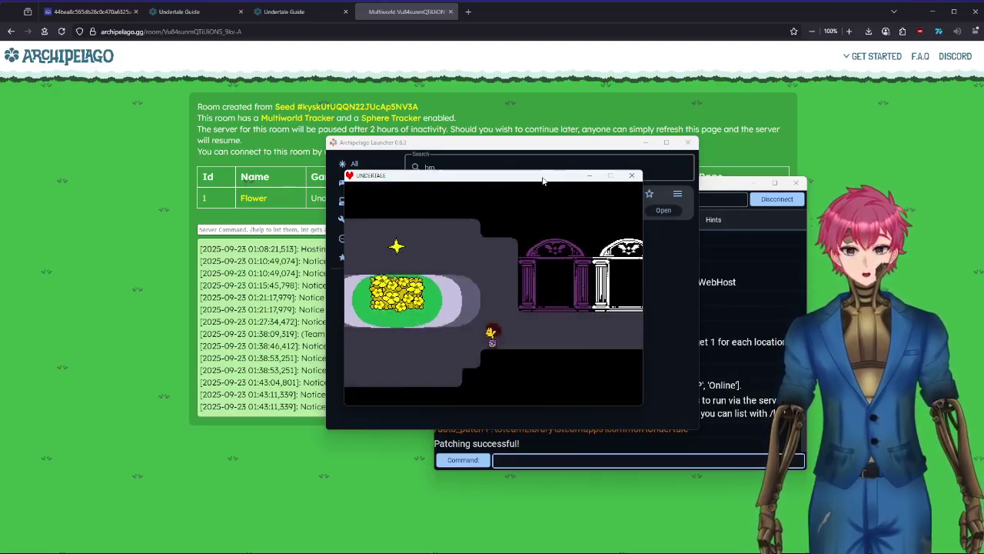
pyautogui.press('Left')
pyautogui.press('Up')
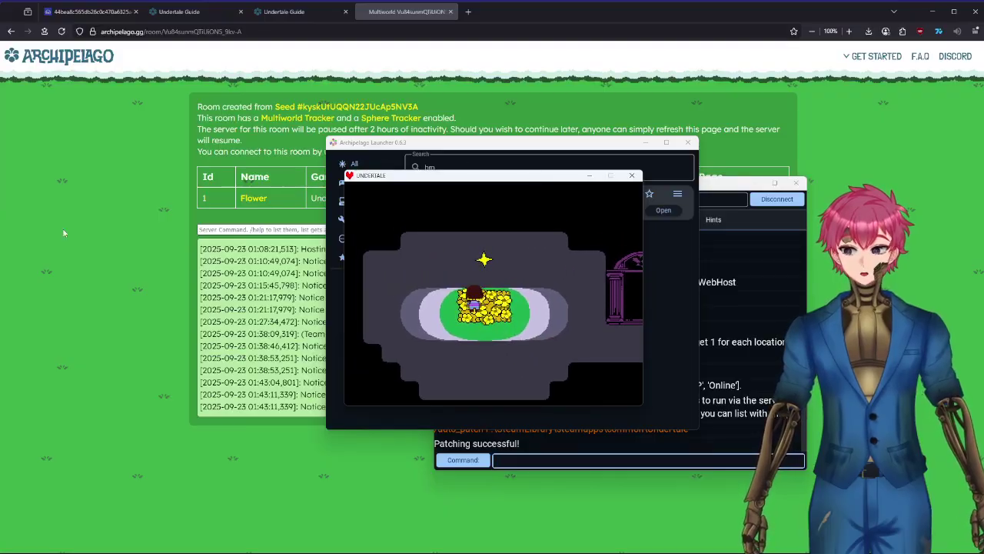